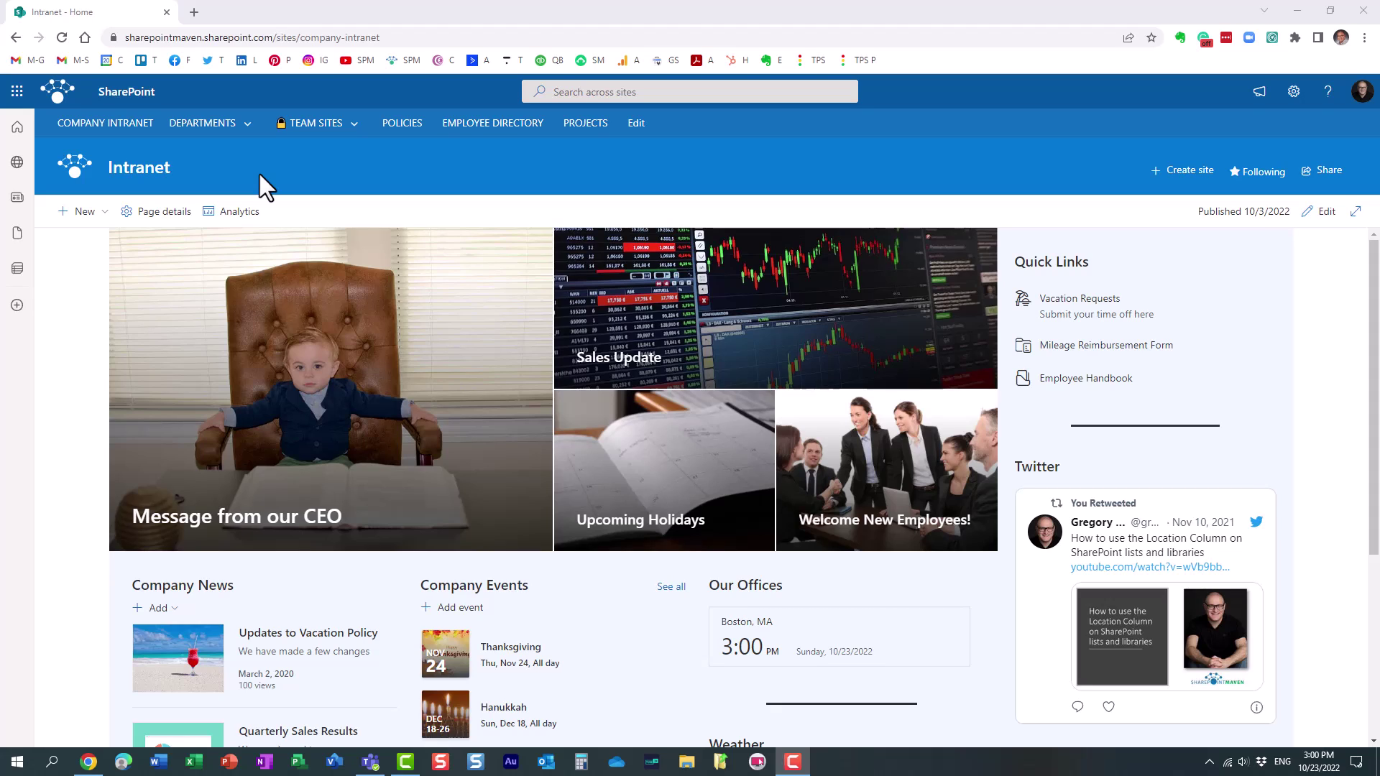
# From the SharePoint intranet home page, show the Microsoft 365 apps and recent documents via the app launcher
pyautogui.click(17, 91)
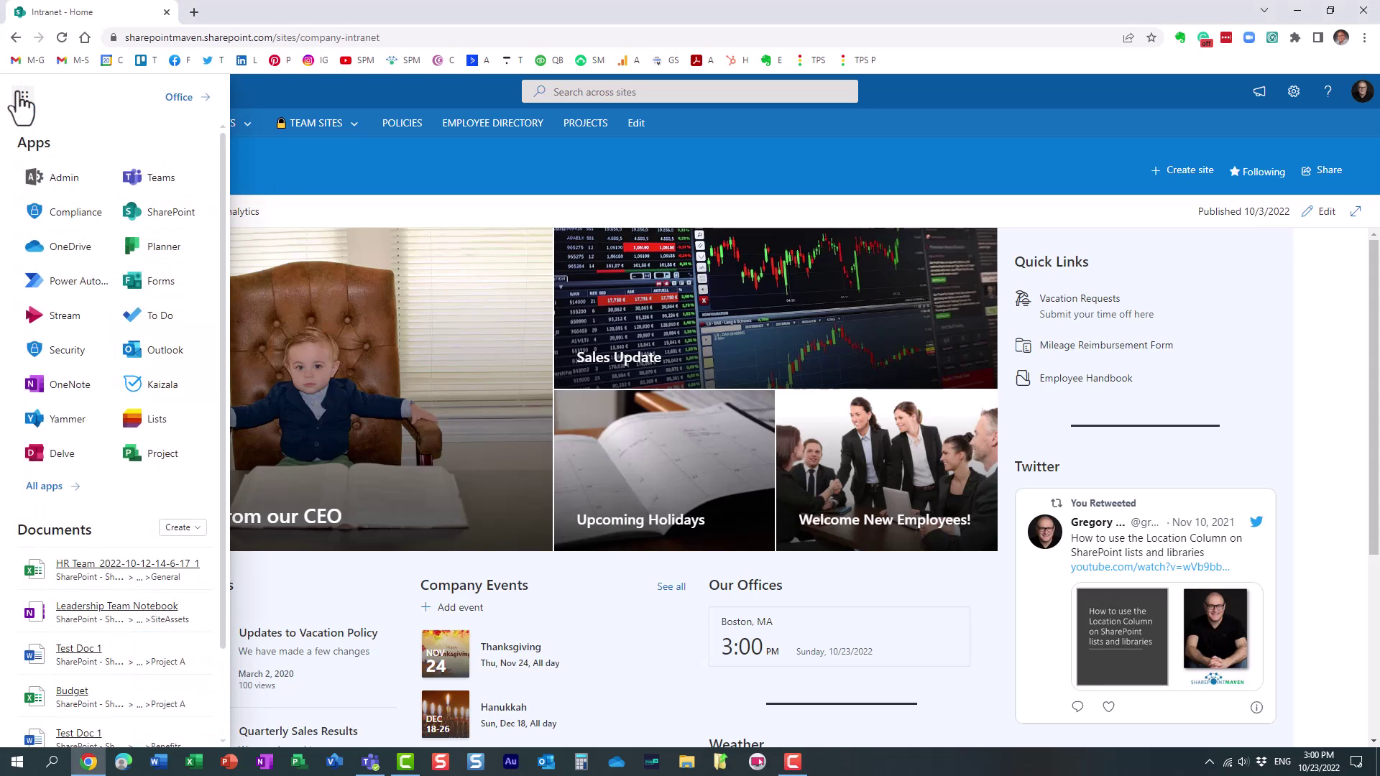
# Go from Compliance to Policies > Alert policies, listing 52 policies including FilesDeleted and External Sharing
pyautogui.click(59, 216)
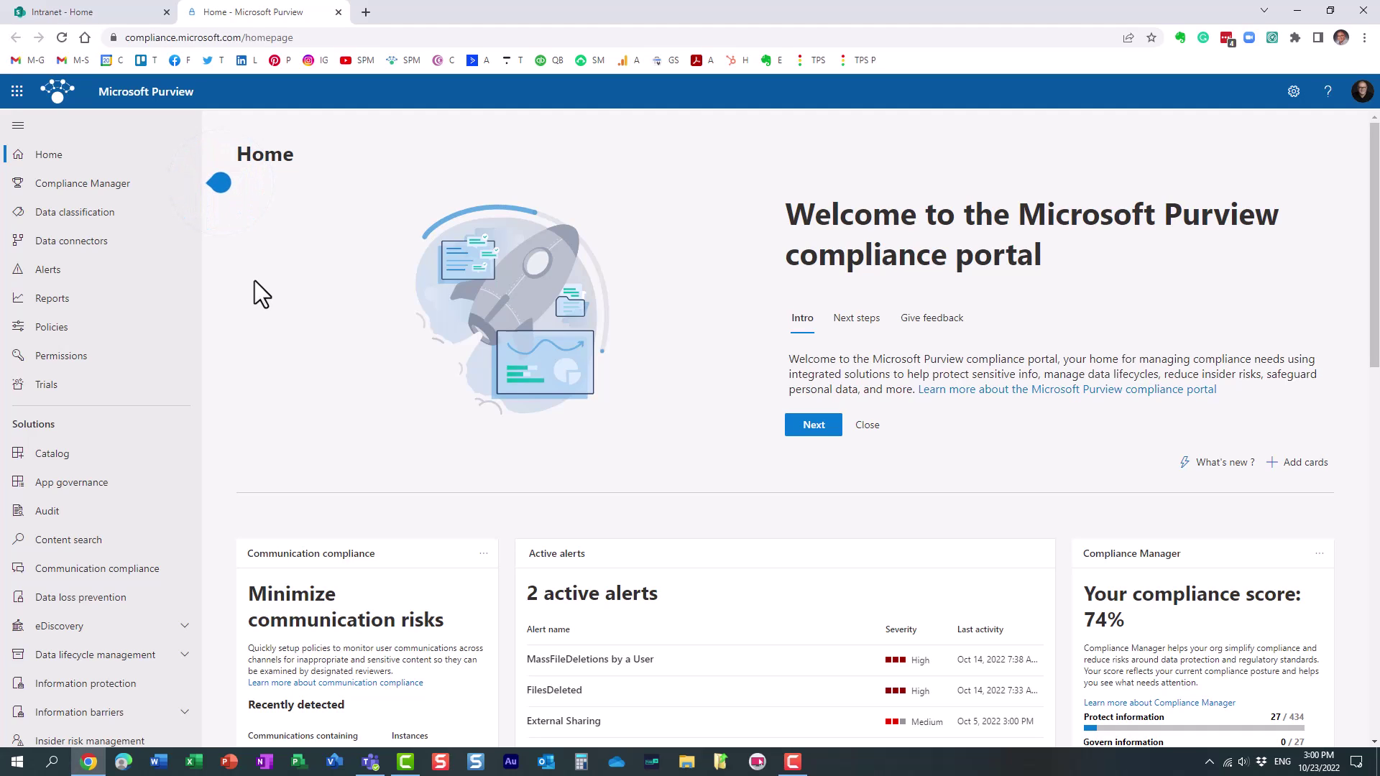
pyautogui.click(55, 328)
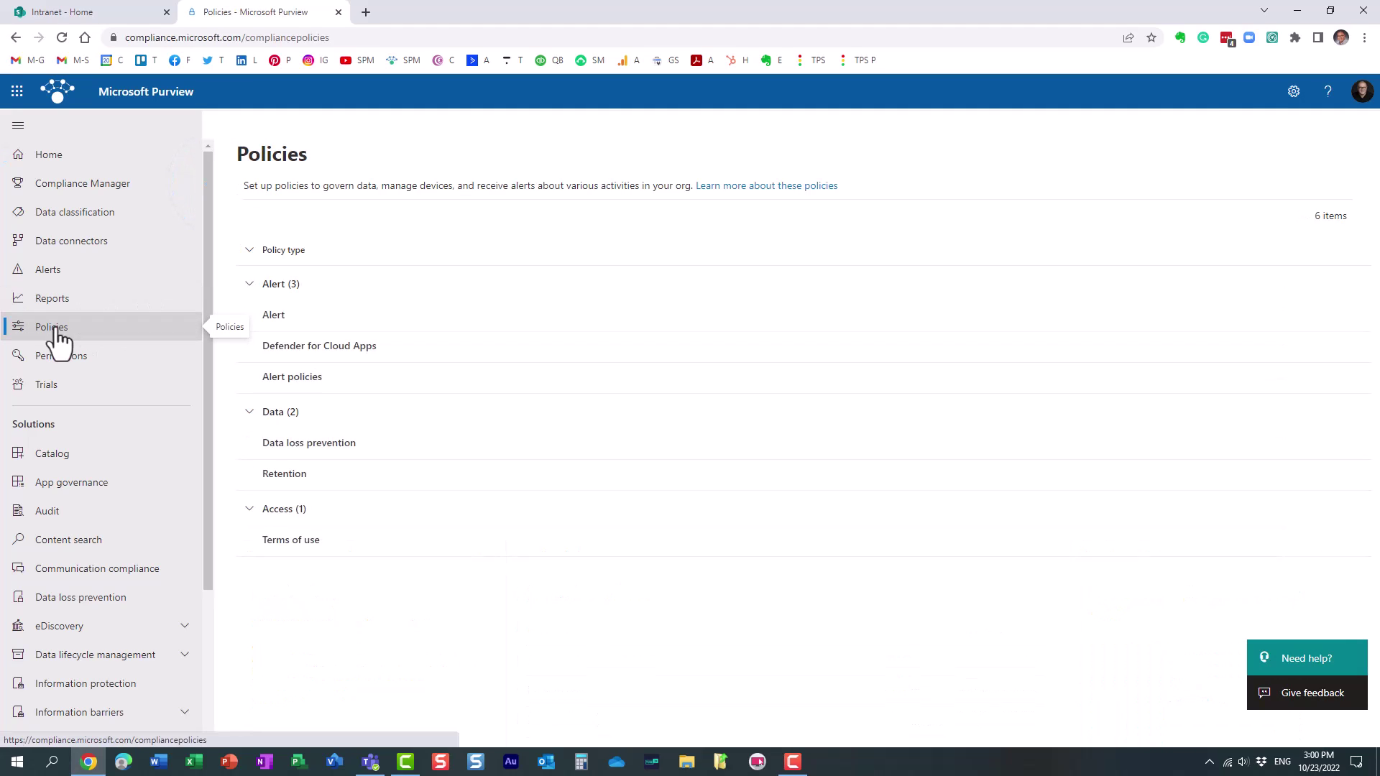
pyautogui.click(304, 381)
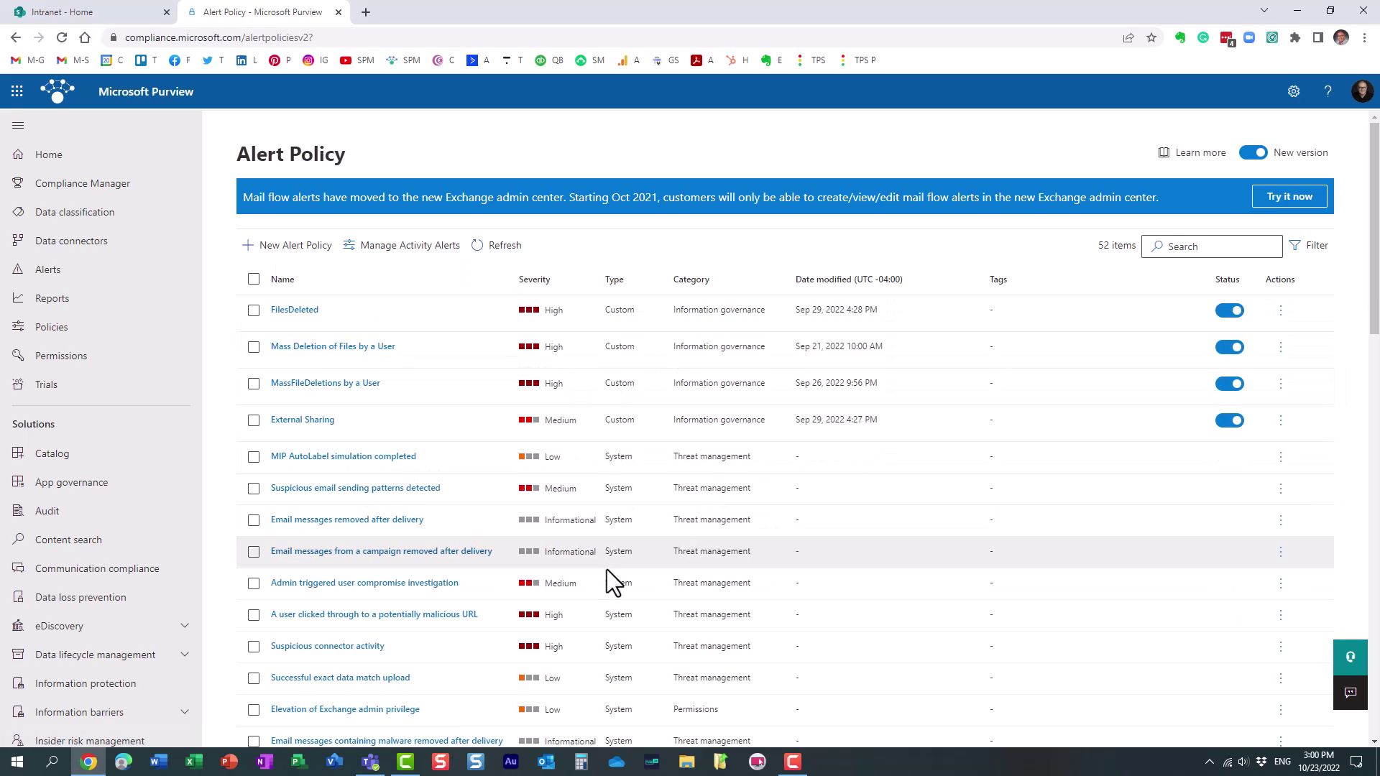
# Scroll the Alert Policy table down to the Medium-severity Unusual volume of file deletion row
pyautogui.scroll(-2, 583, 551)
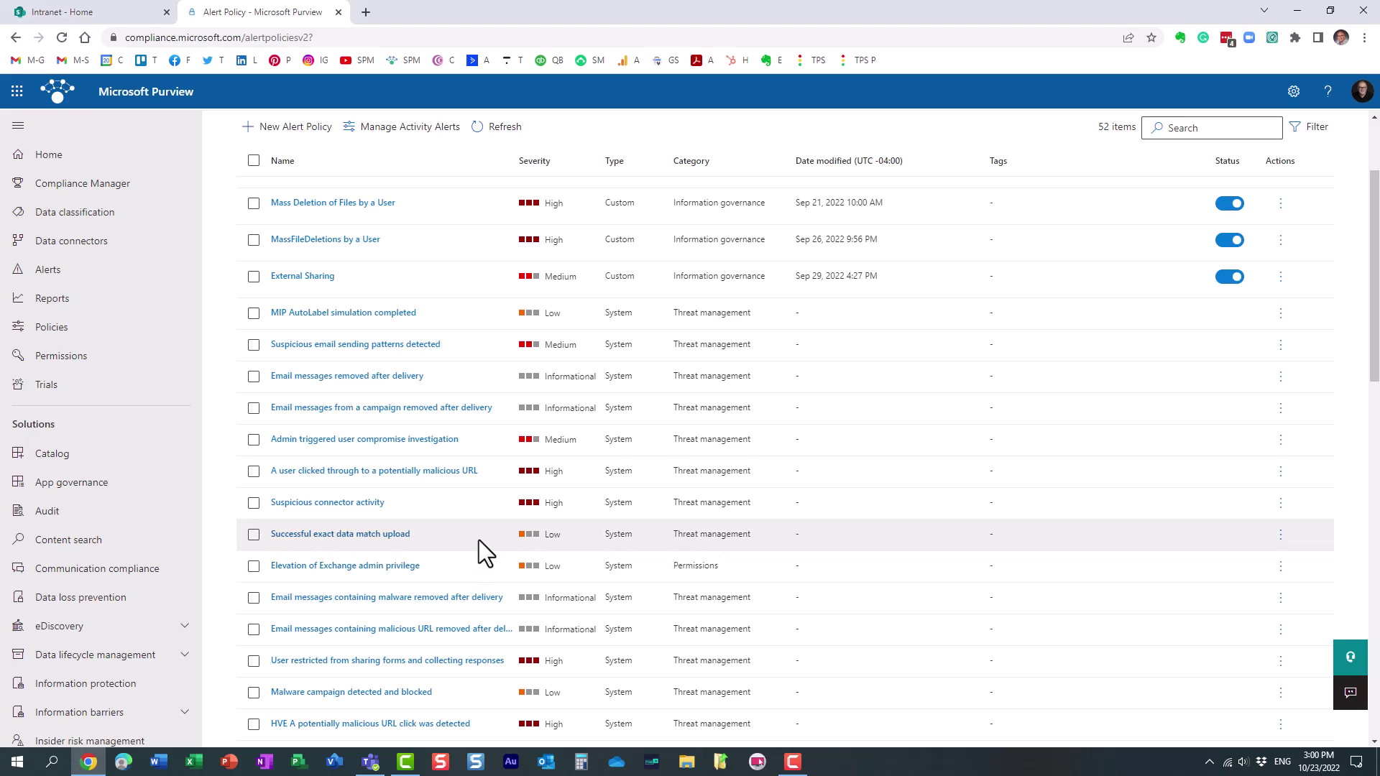
pyautogui.scroll(-5, 464, 536)
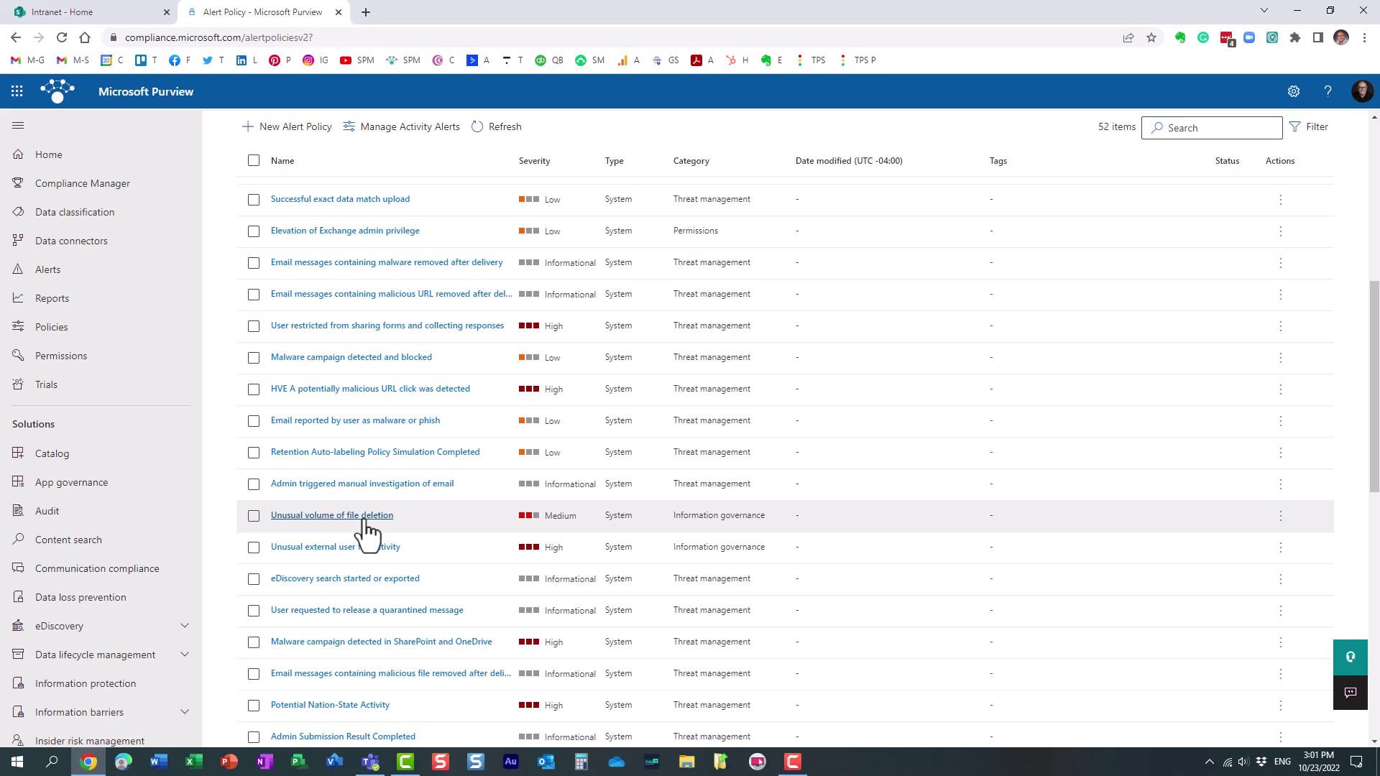
pyautogui.click(366, 531)
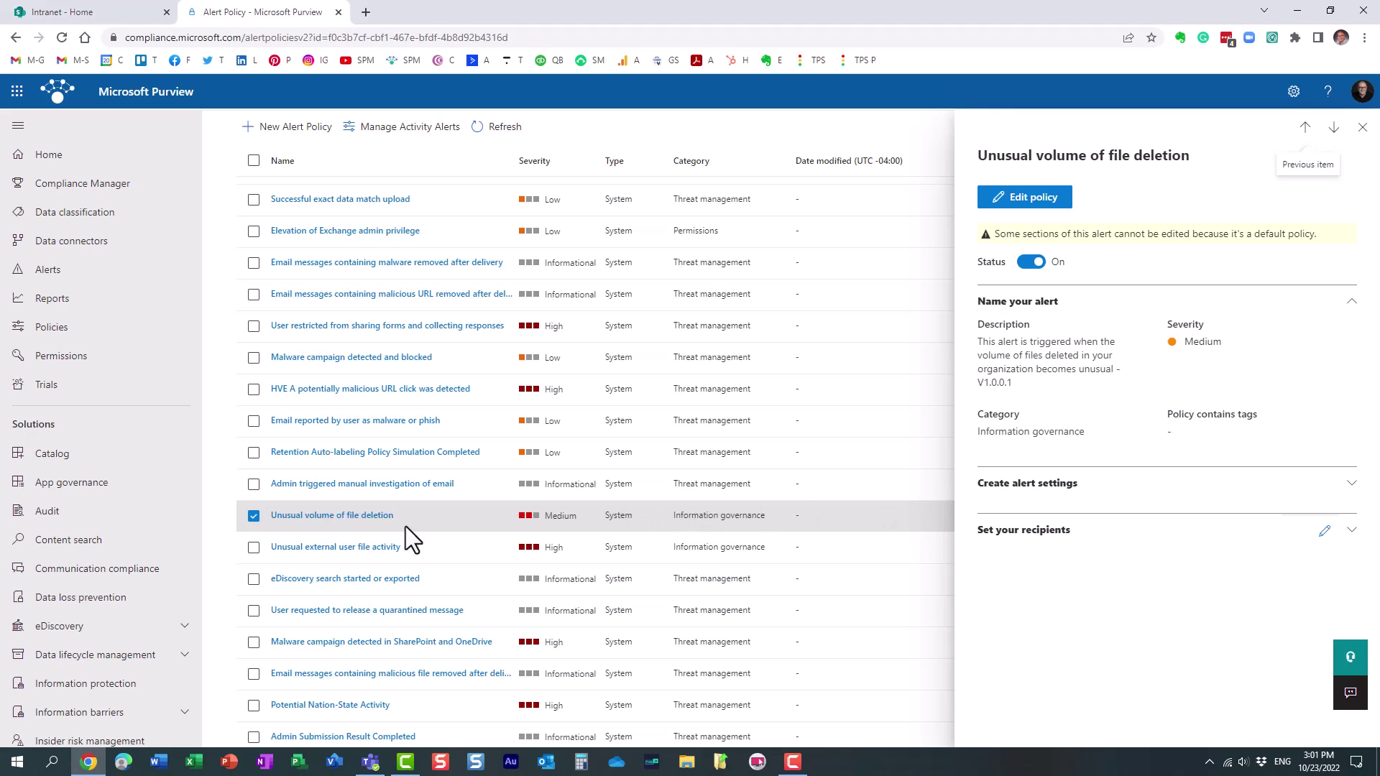
pyautogui.click(1362, 127)
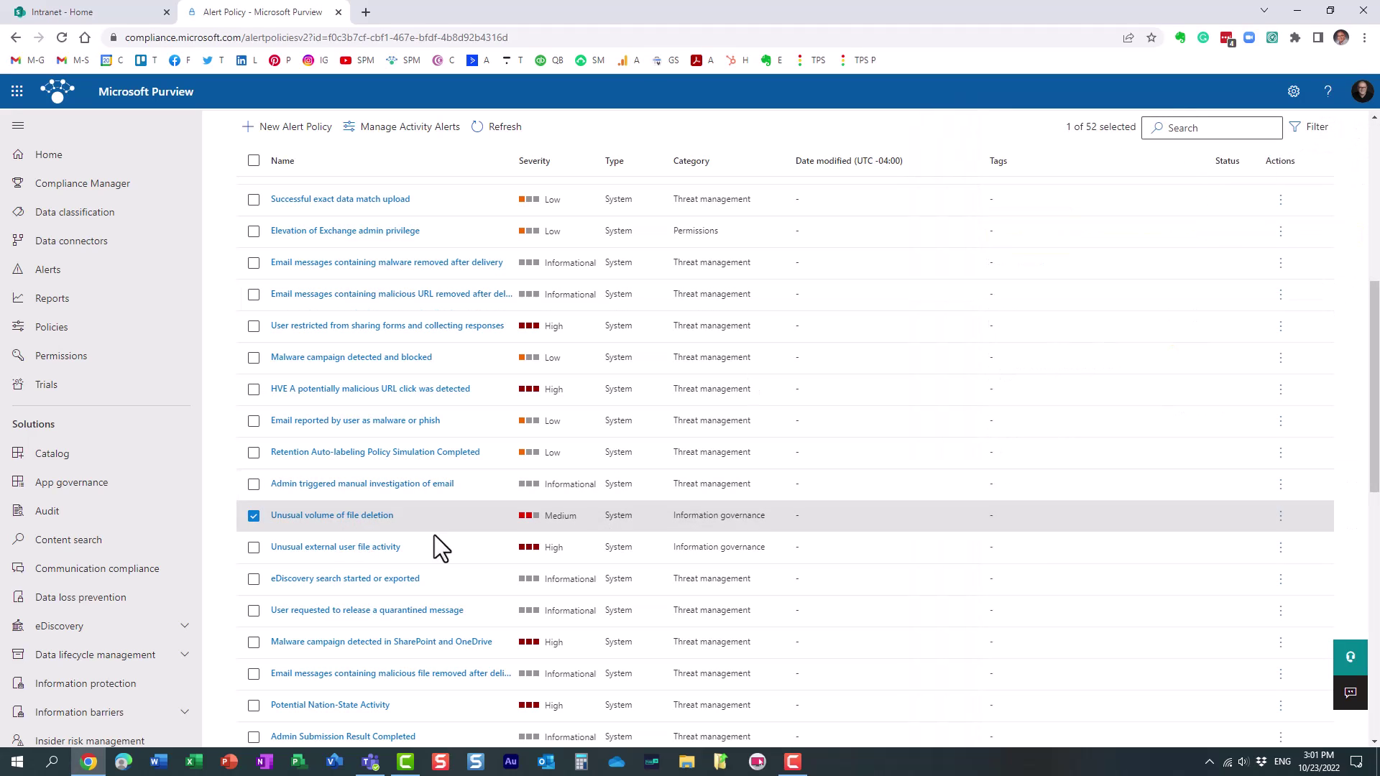
pyautogui.click(335, 548)
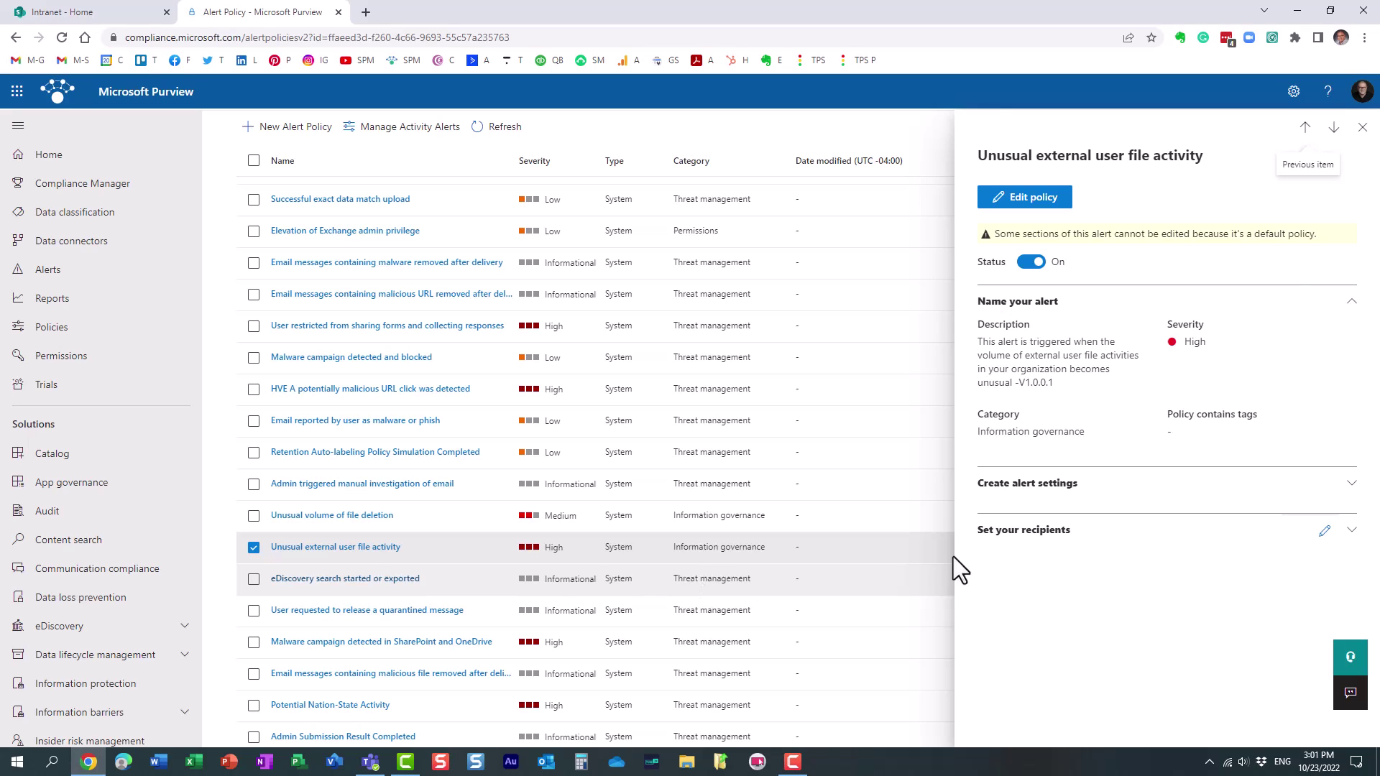
pyautogui.click(1362, 130)
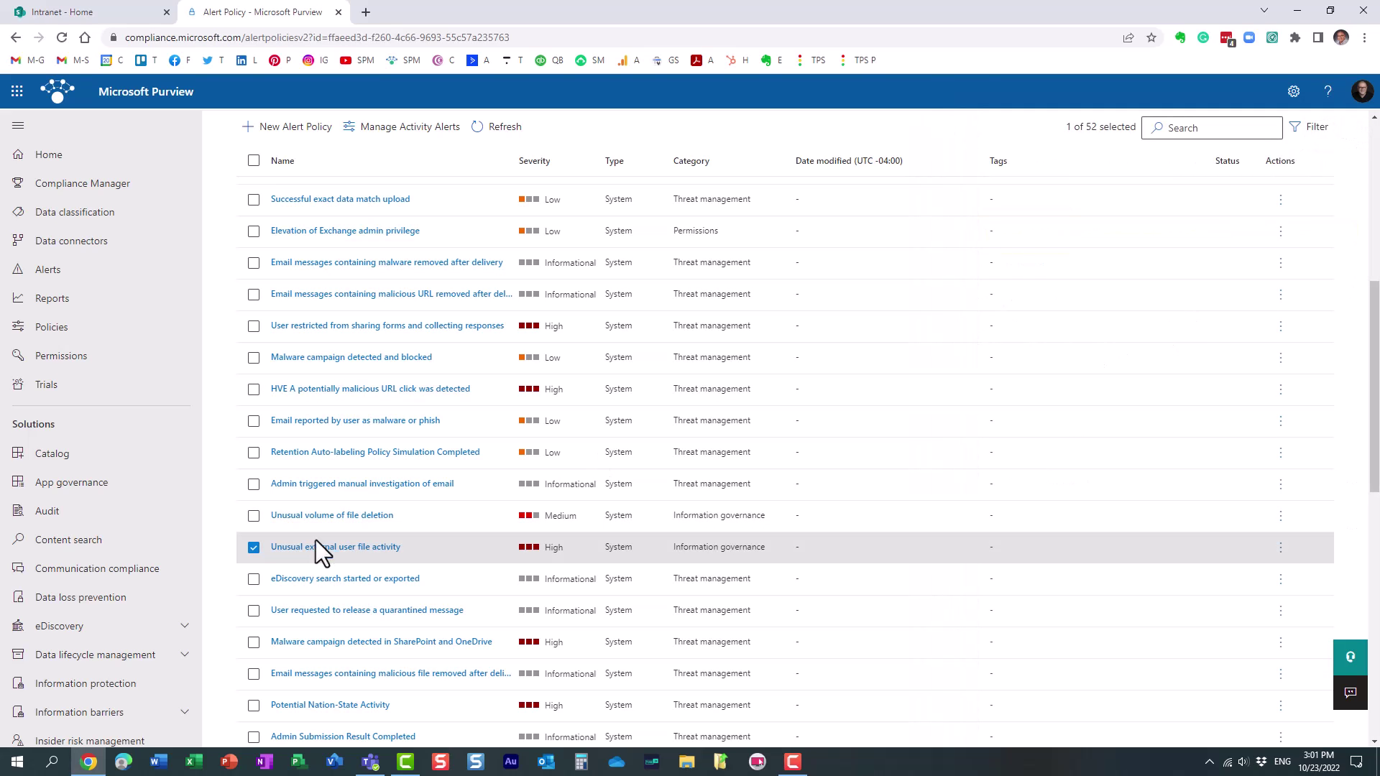
pyautogui.click(253, 548)
pyautogui.scroll(7, 432, 568)
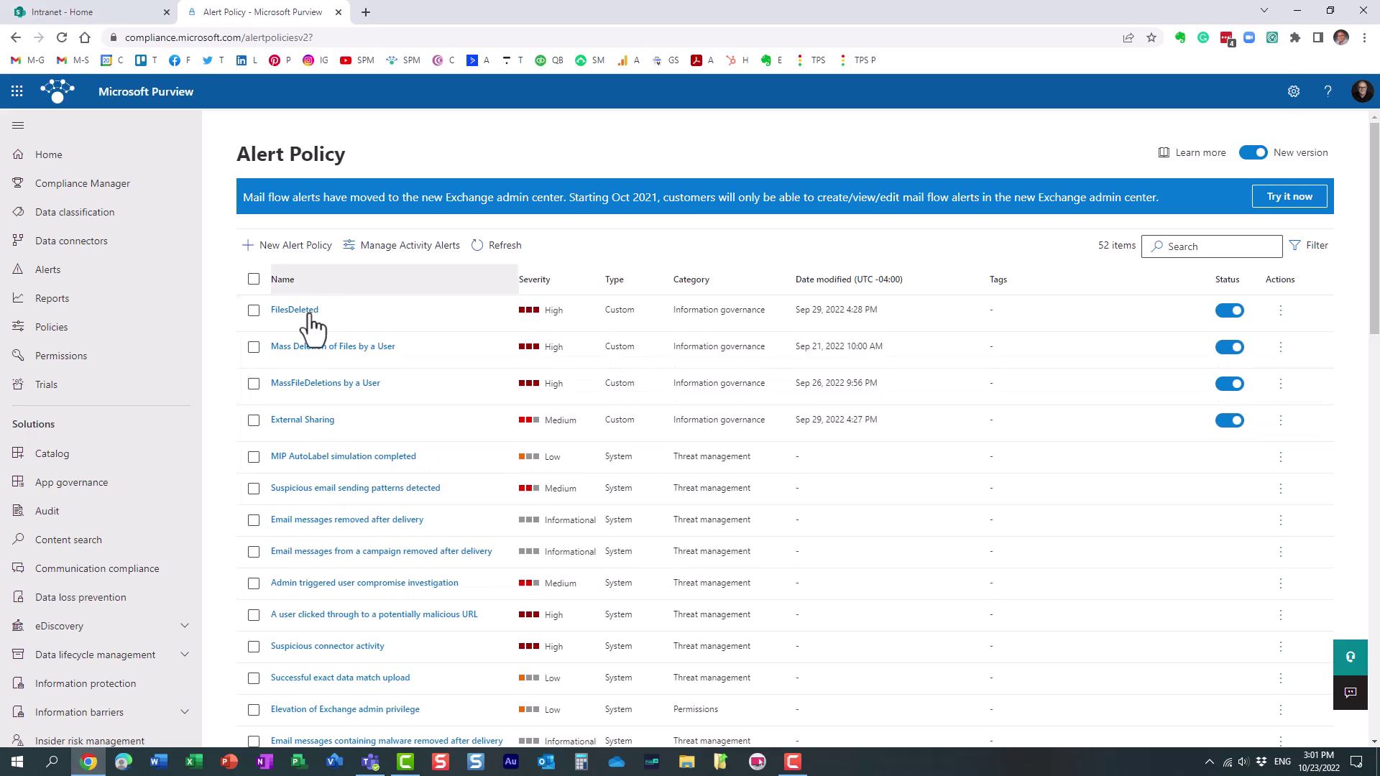
# Create alert policy 'Unusual Ext. Sharing' with Medium severity and Information governance category, then continue
pyautogui.click(314, 248)
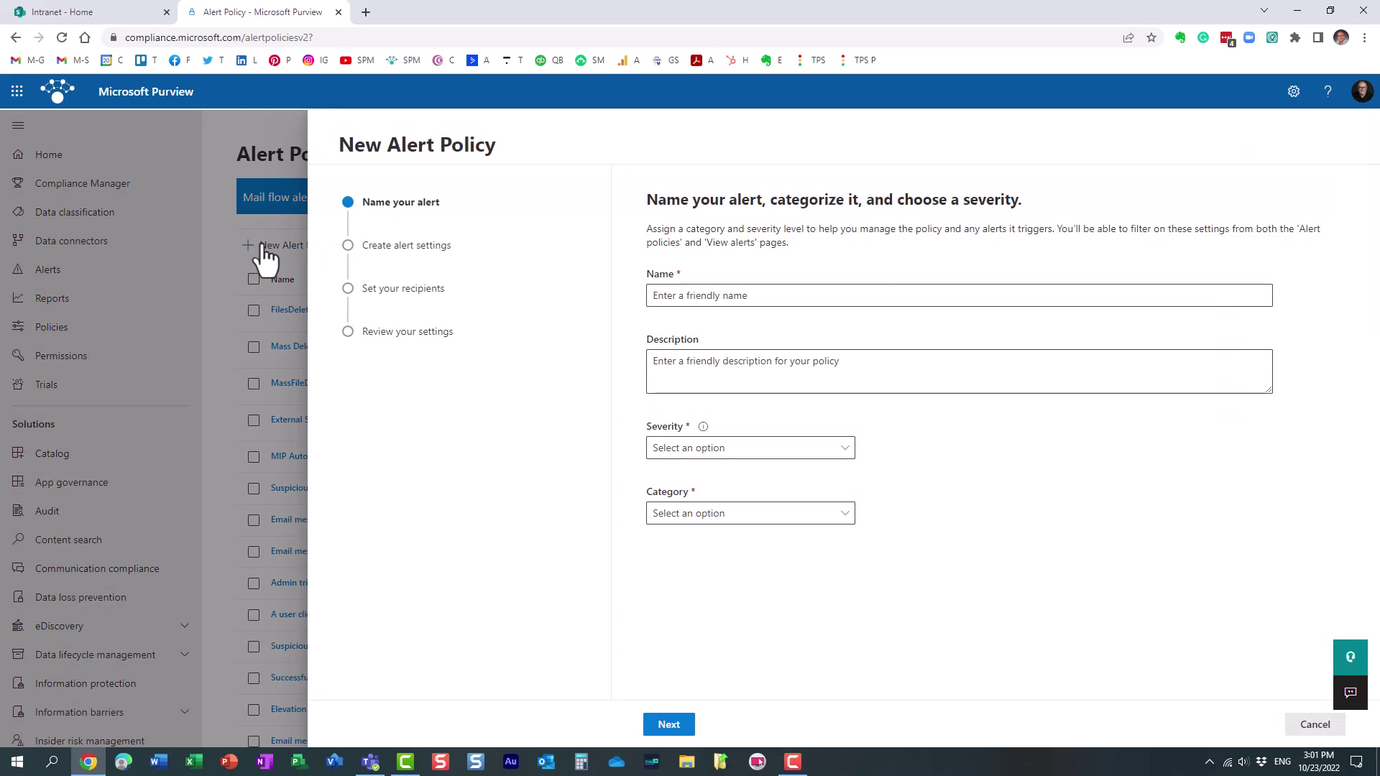
pyautogui.click(663, 295)
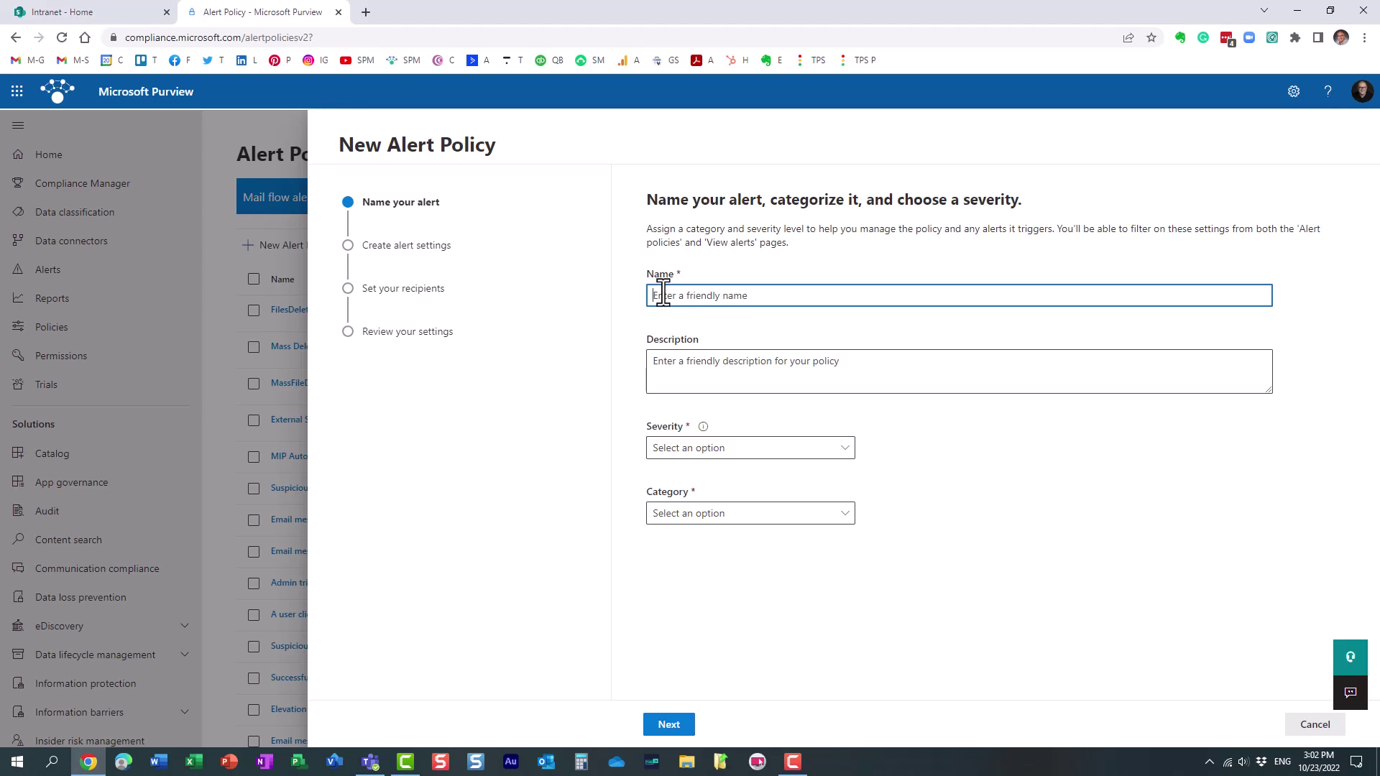
pyautogui.write('Unusual Ext. Sharing')
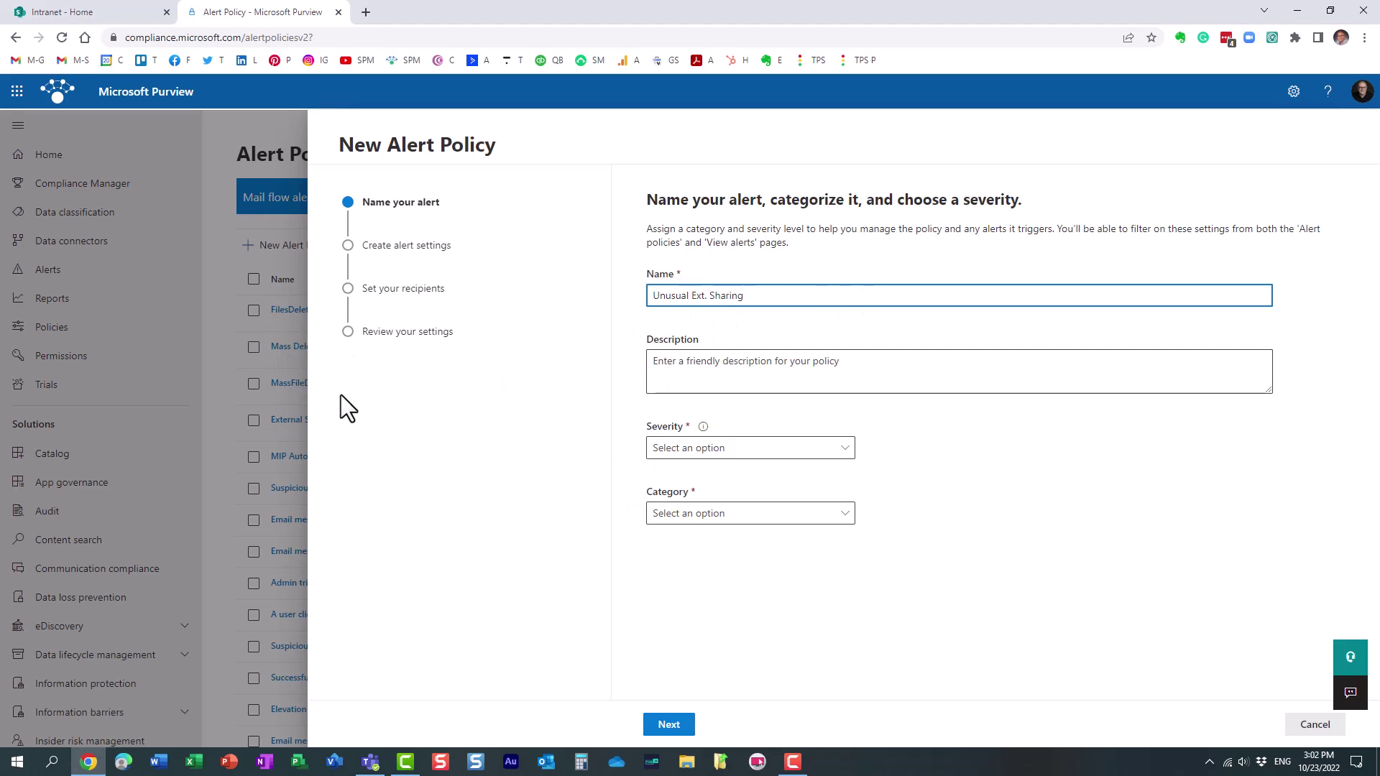
pyautogui.click(709, 449)
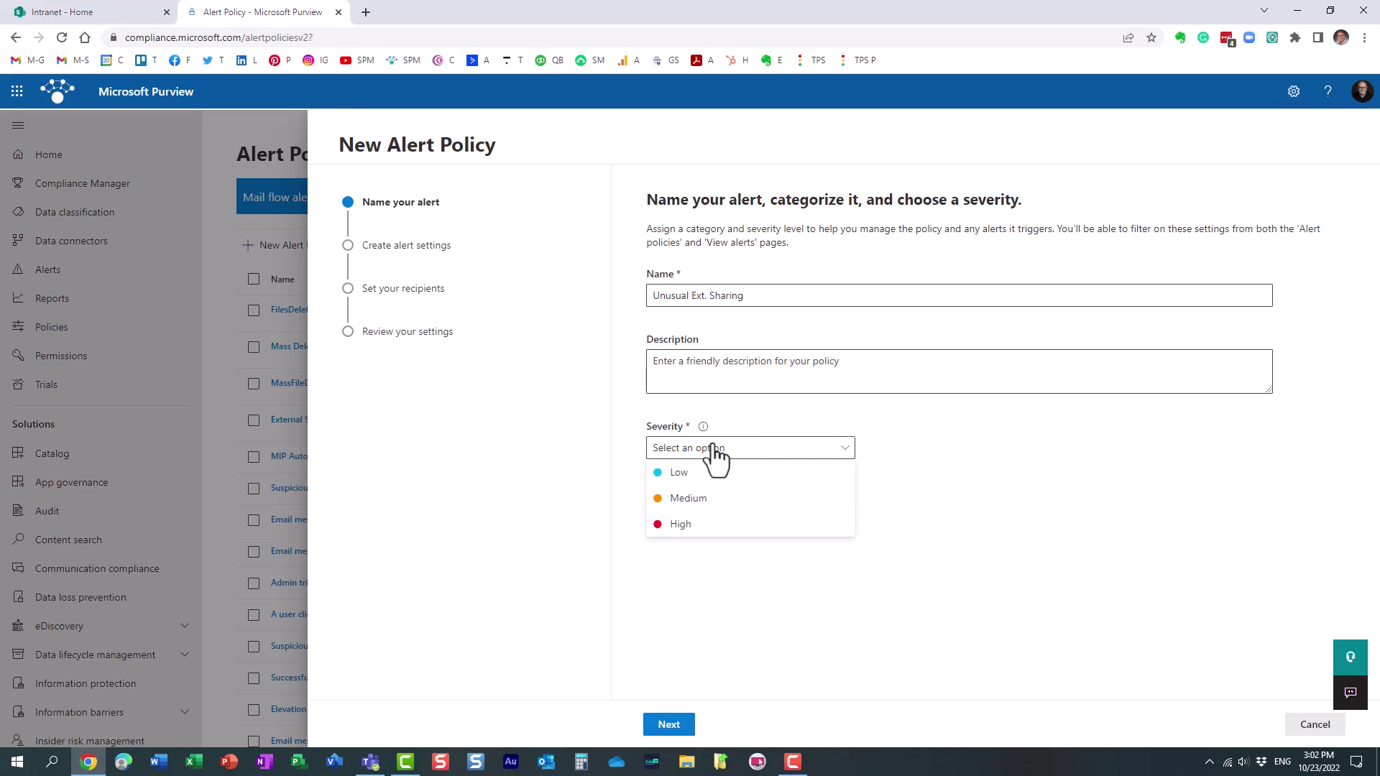
pyautogui.click(691, 499)
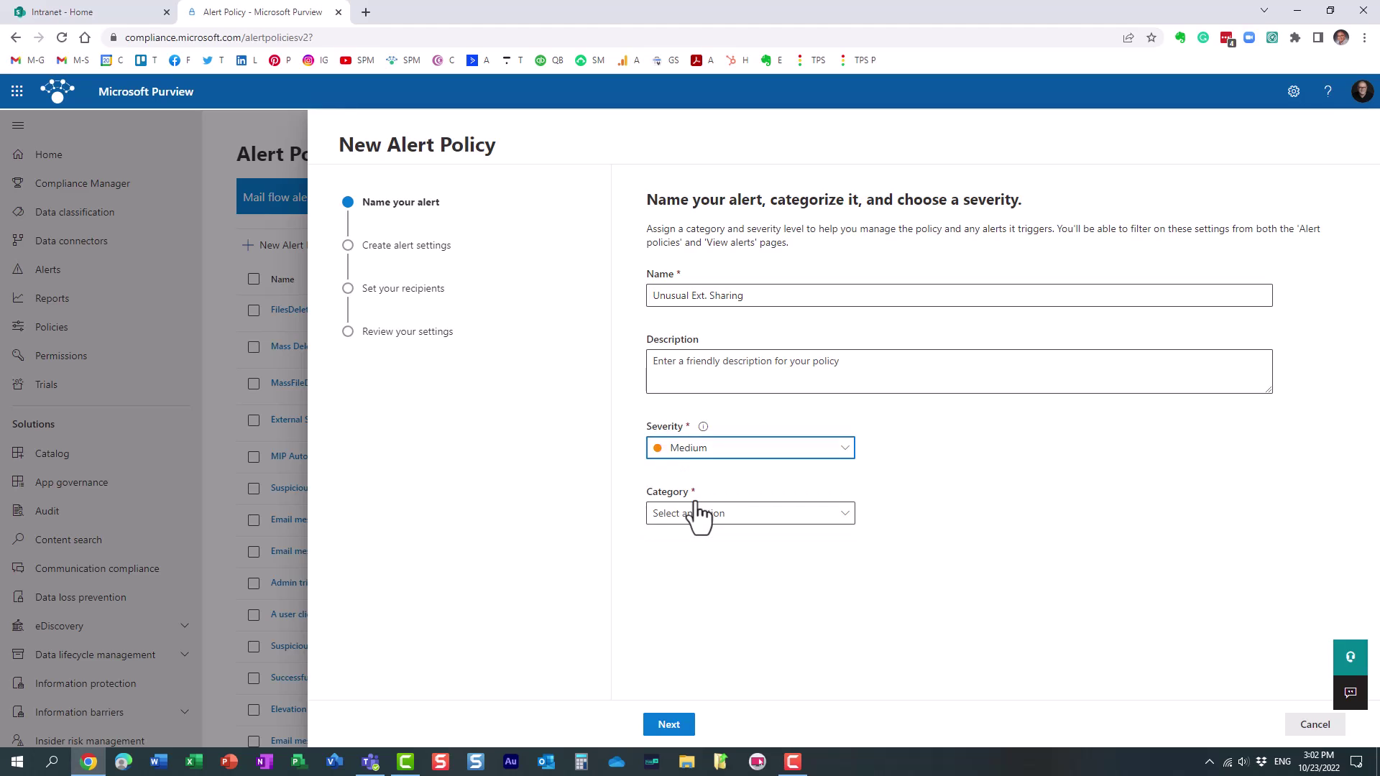
pyautogui.click(689, 514)
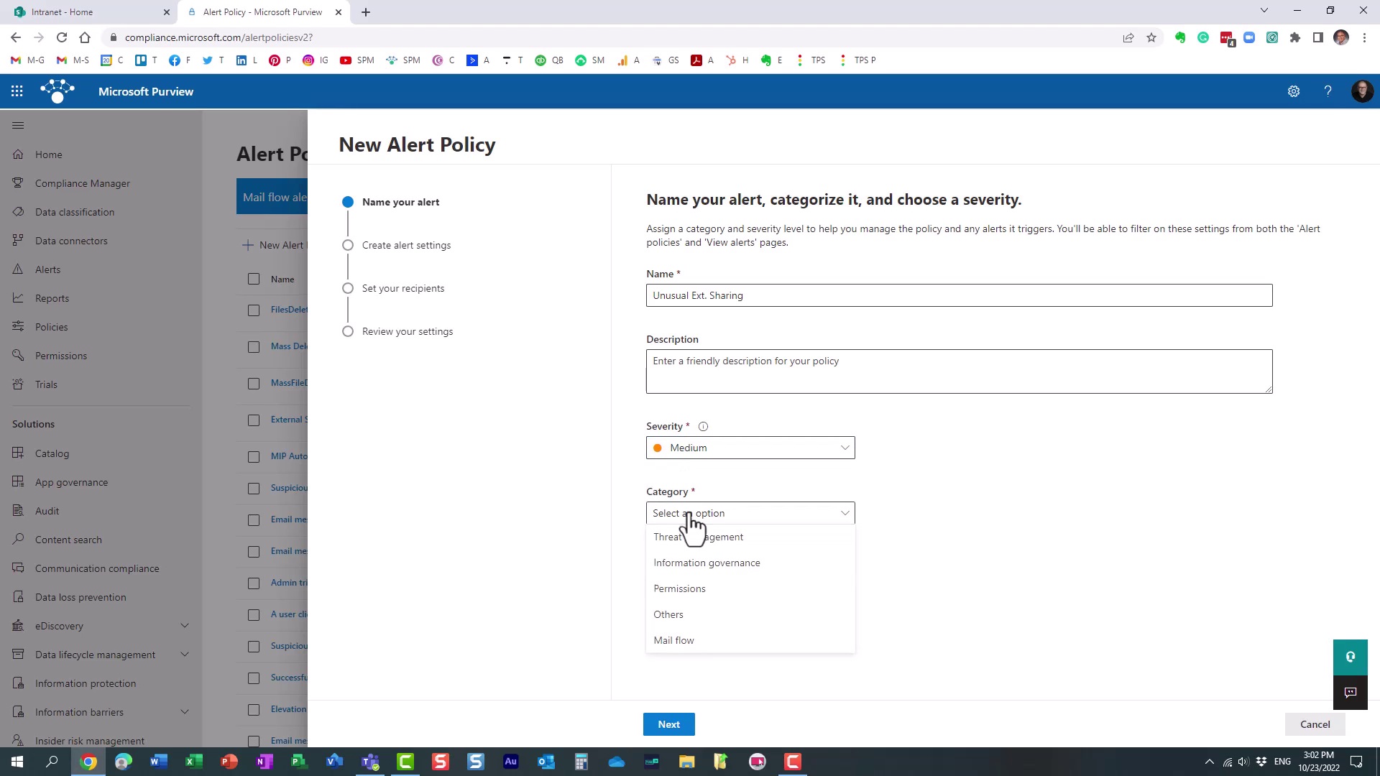
pyautogui.click(711, 562)
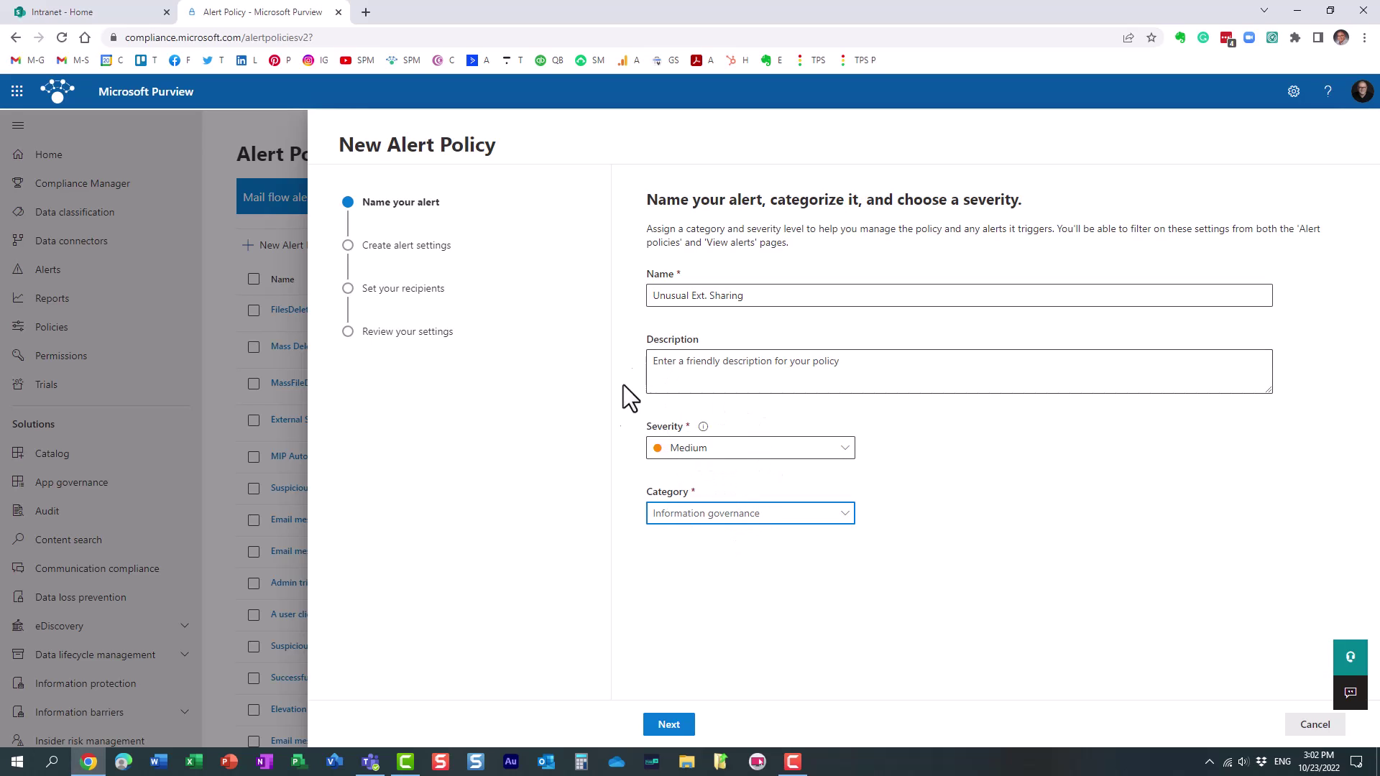
pyautogui.click(669, 725)
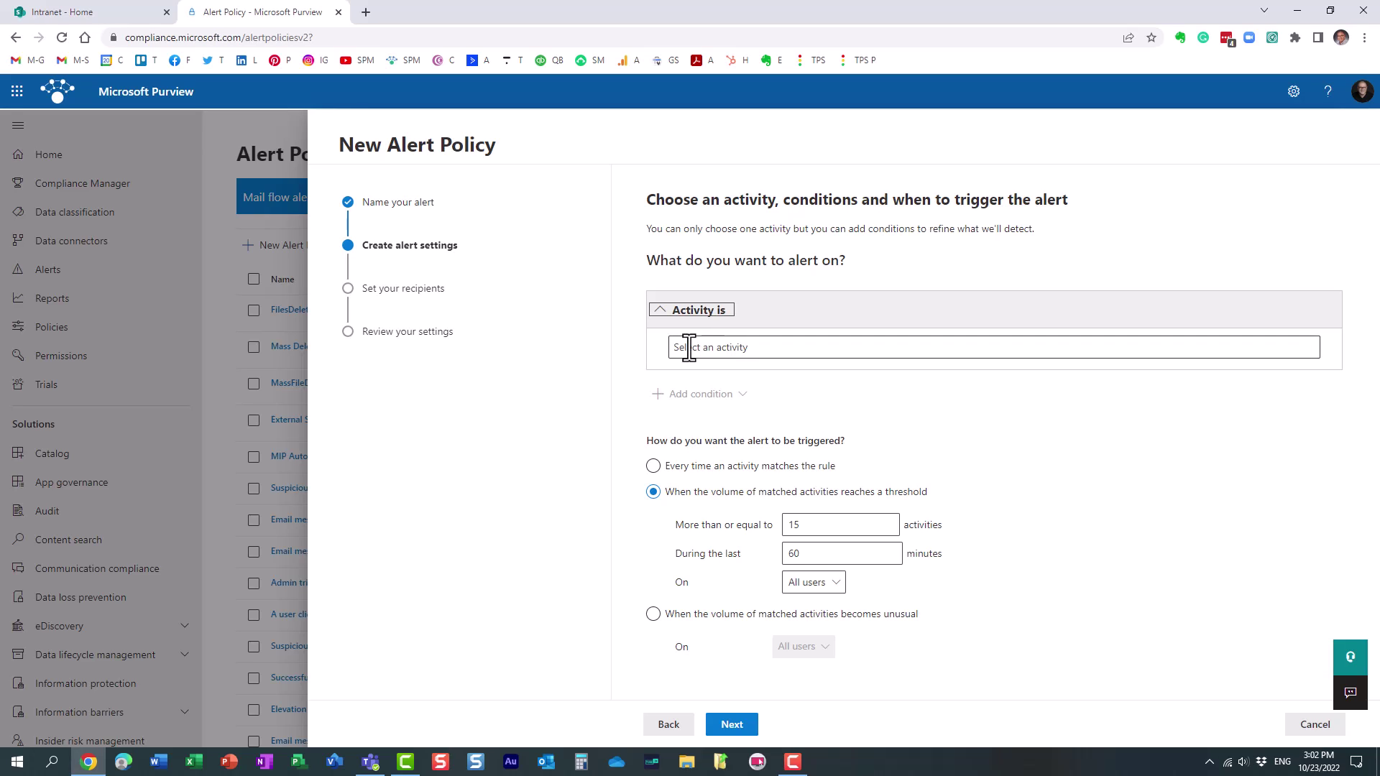
# Search 'exter' and choose Shared file externally as the activity to alert on
pyautogui.click(715, 347)
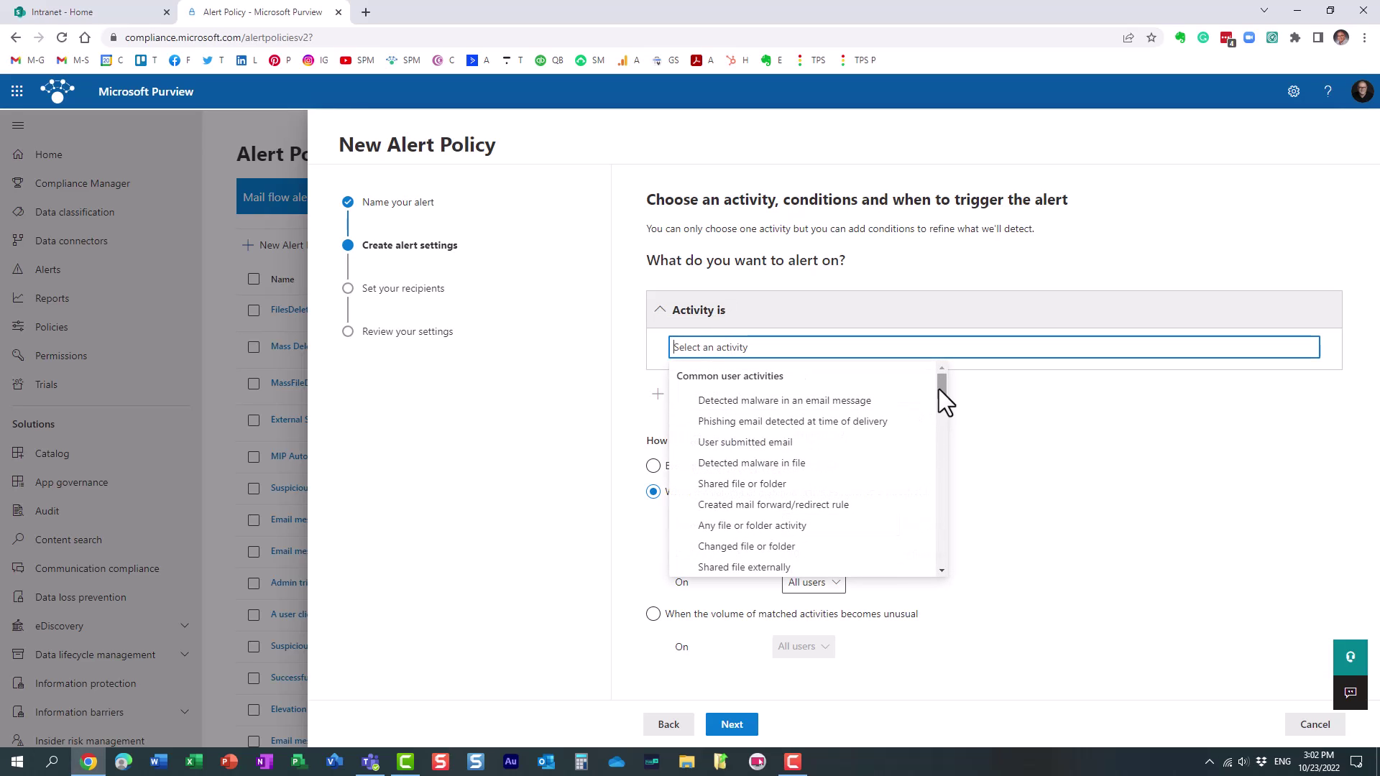
pyautogui.moveTo(938, 390)
pyautogui.mouseDown()
pyautogui.moveTo(954, 555)
pyautogui.moveTo(959, 382)
pyautogui.mouseUp()
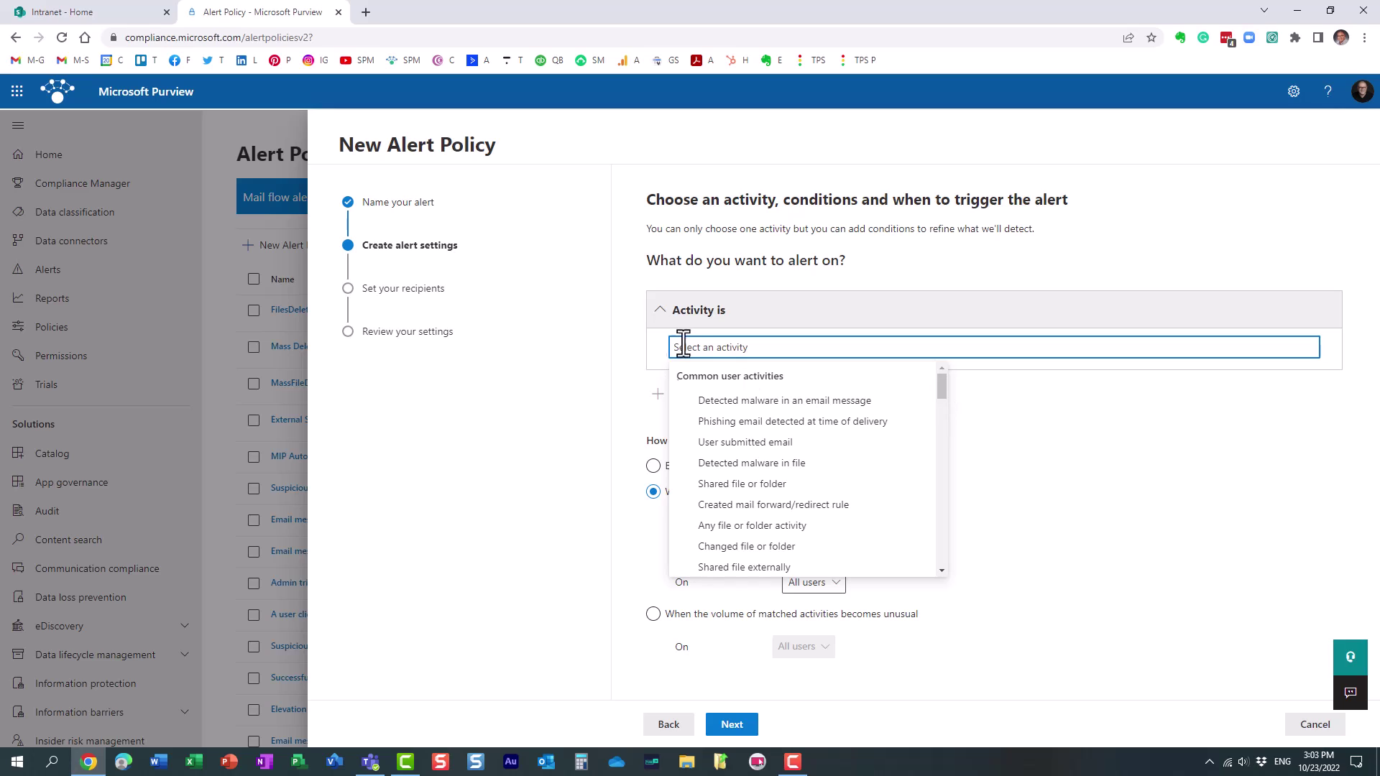
pyautogui.write('extern')
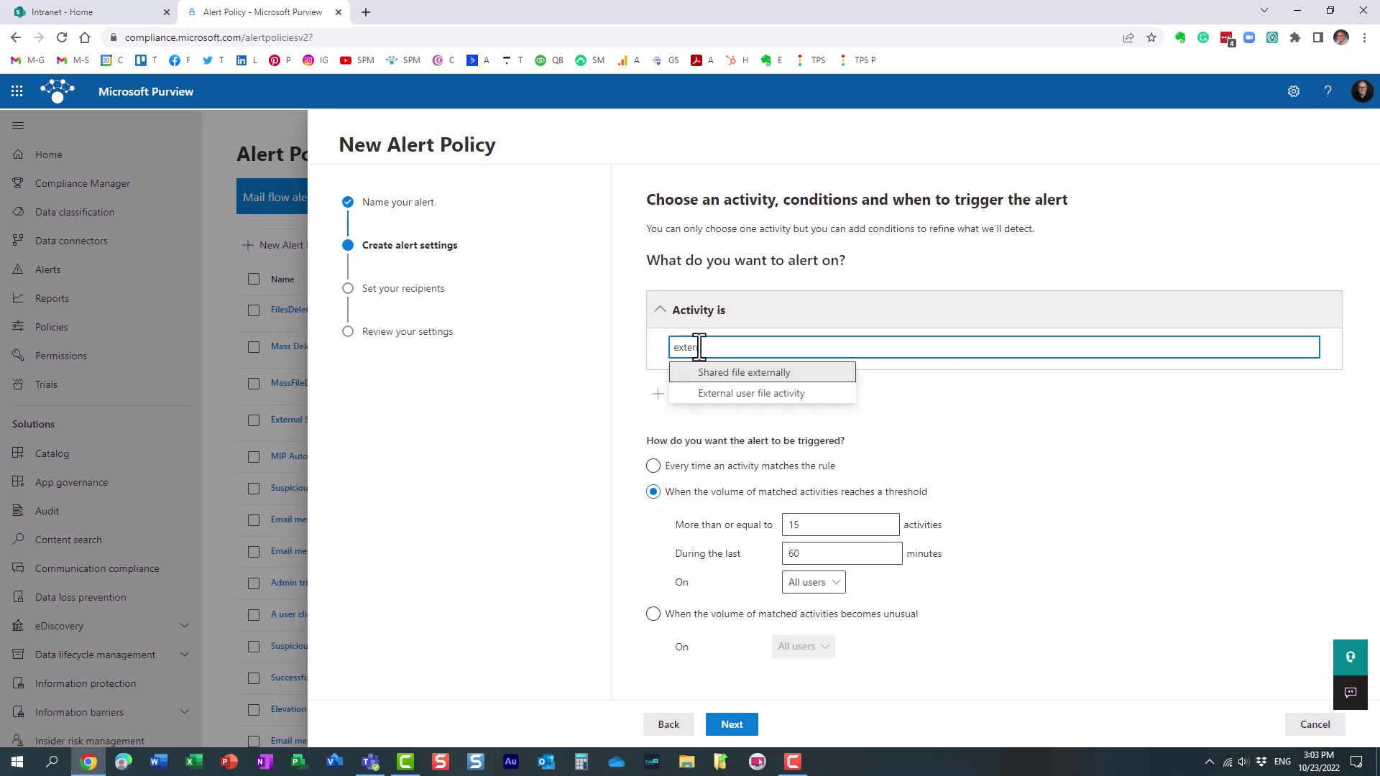
pyautogui.click(739, 372)
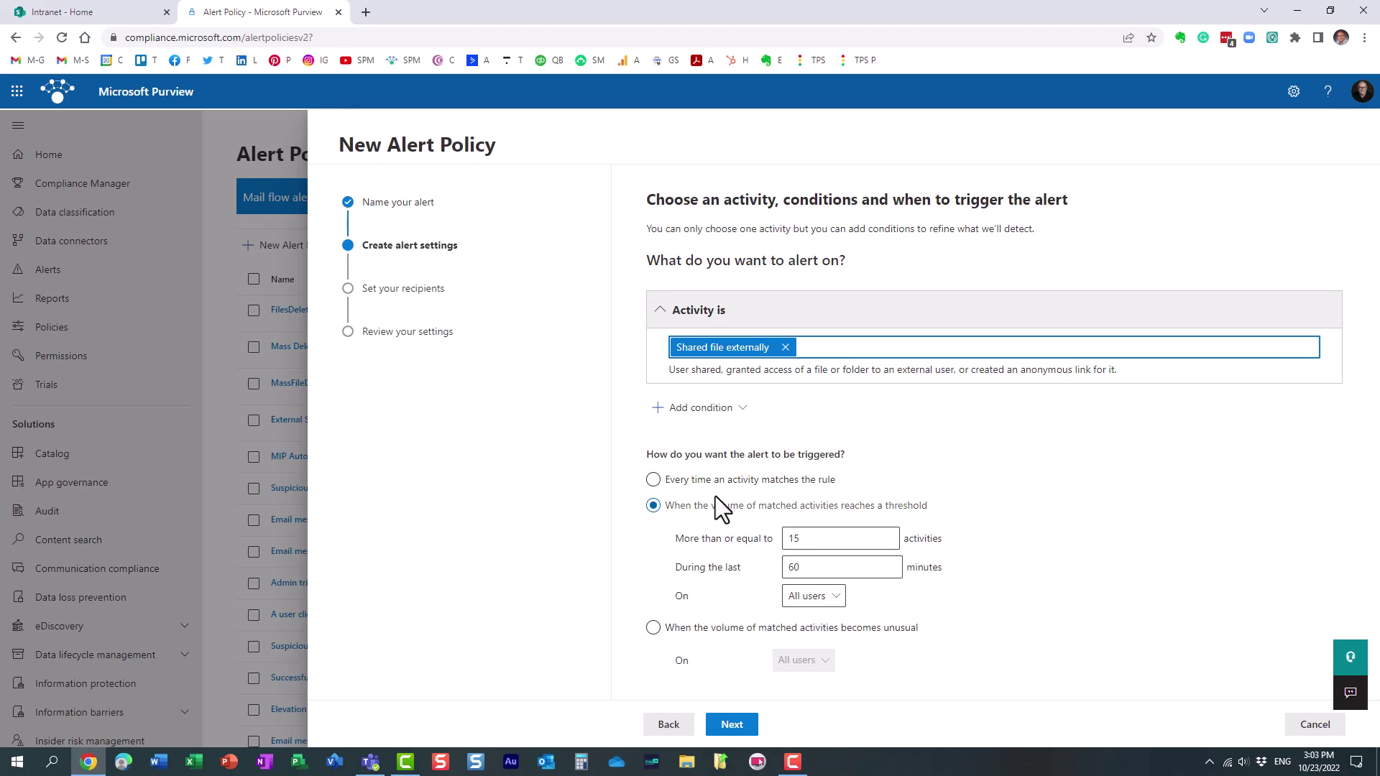
# Trigger on a fixed threshold of 15 activities in 60 minutes for a single user
pyautogui.click(682, 484)
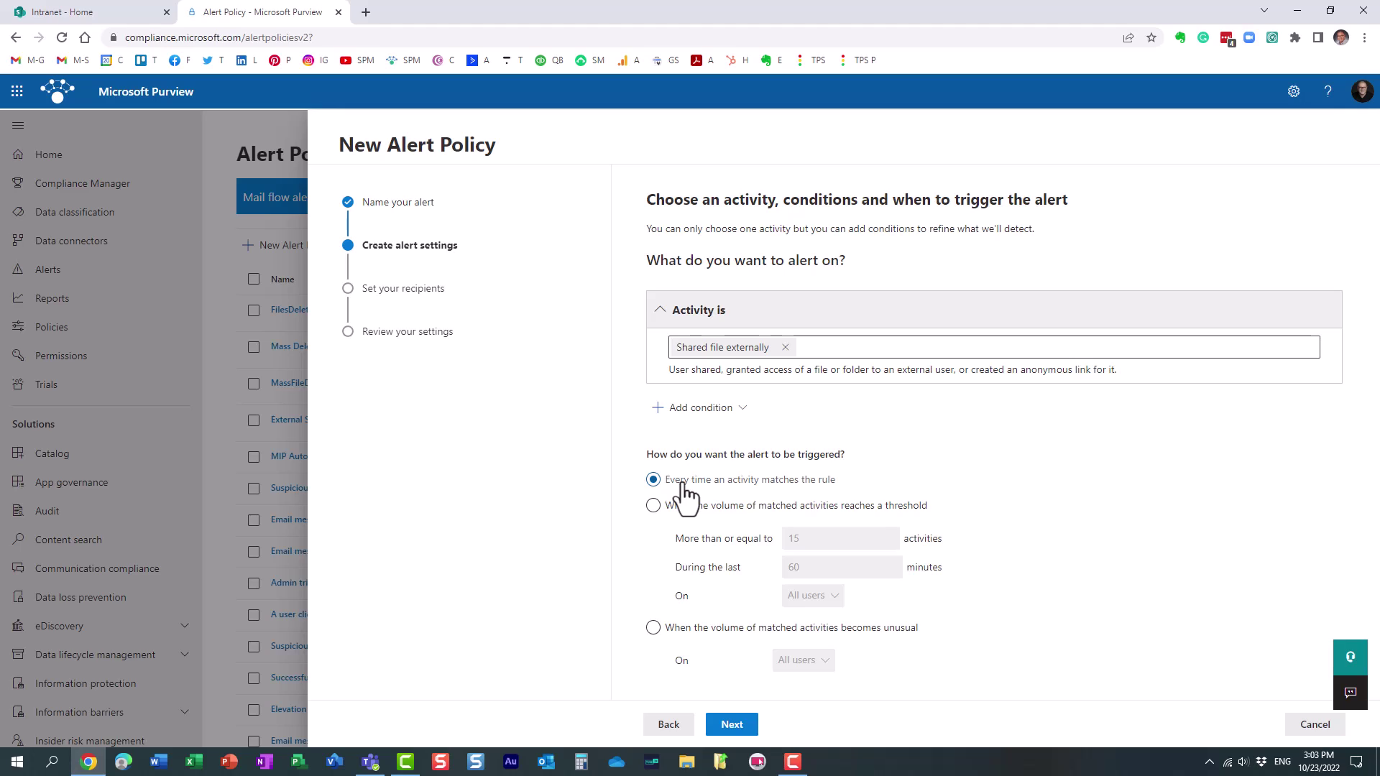
pyautogui.click(652, 506)
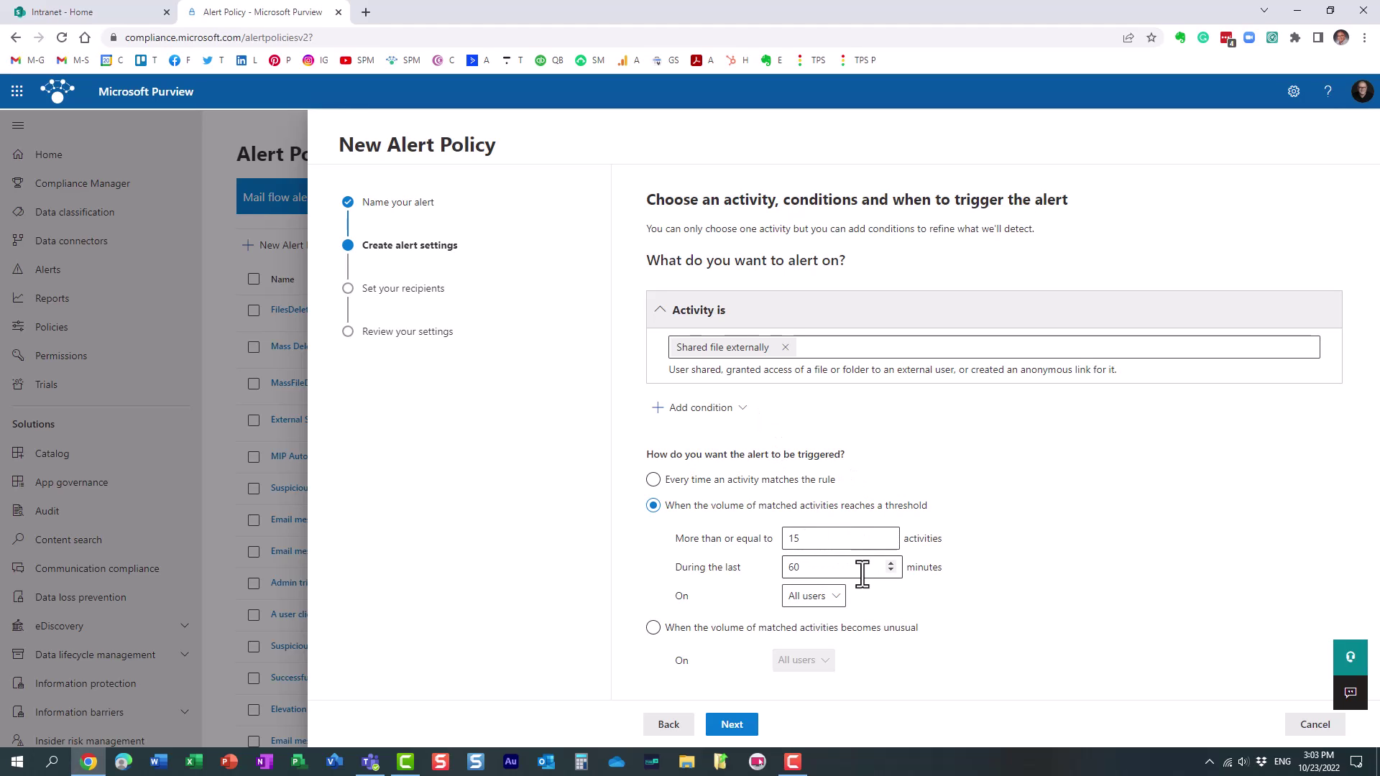
pyautogui.click(809, 601)
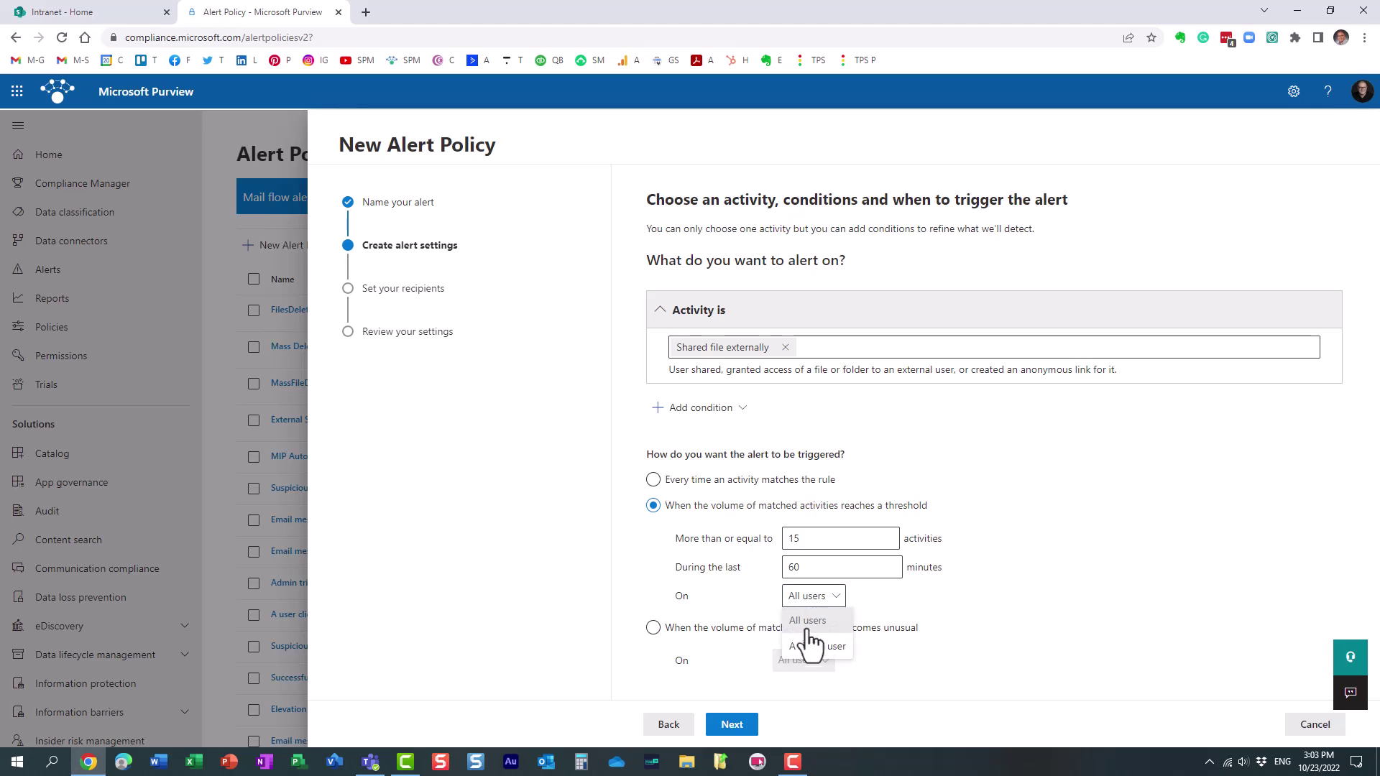
pyautogui.click(814, 646)
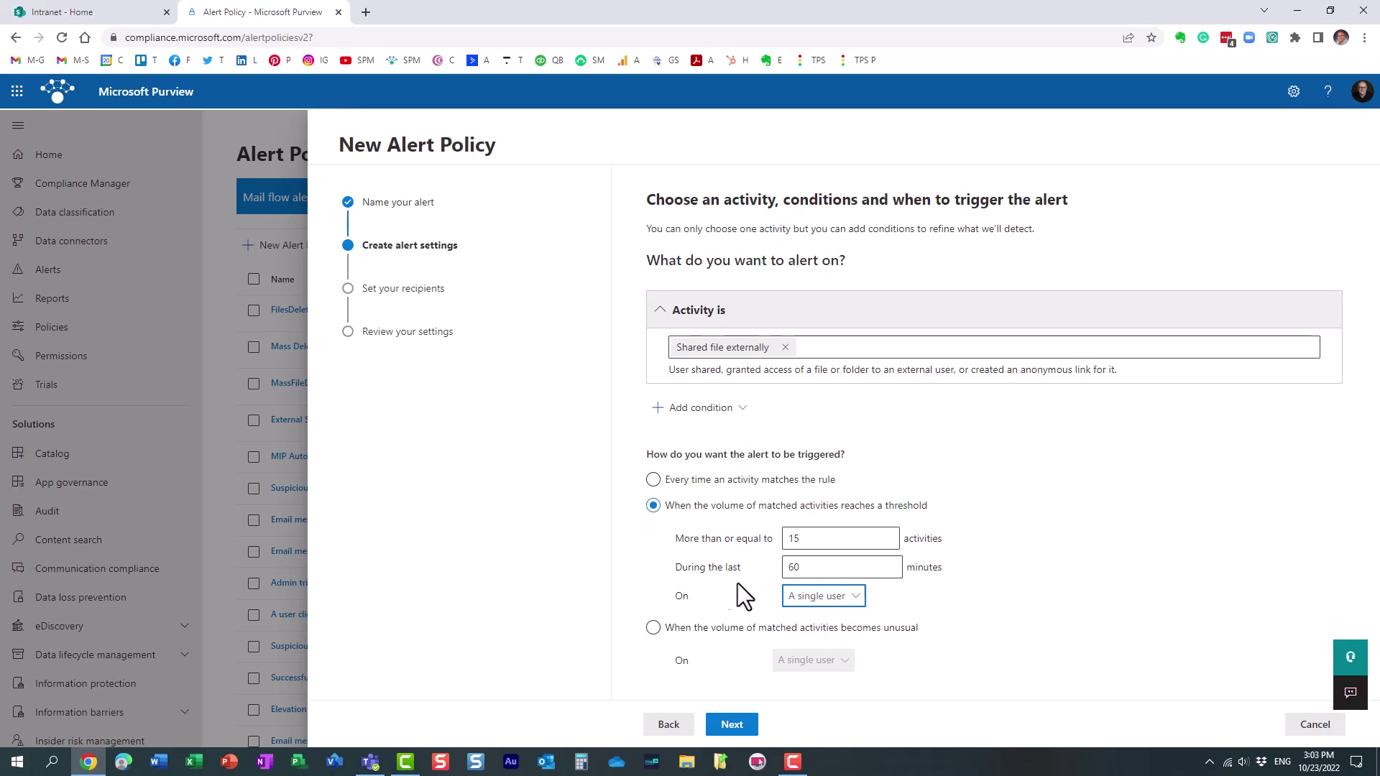
pyautogui.click(825, 600)
pyautogui.click(827, 634)
pyautogui.click(819, 598)
pyautogui.click(822, 646)
pyautogui.click(654, 628)
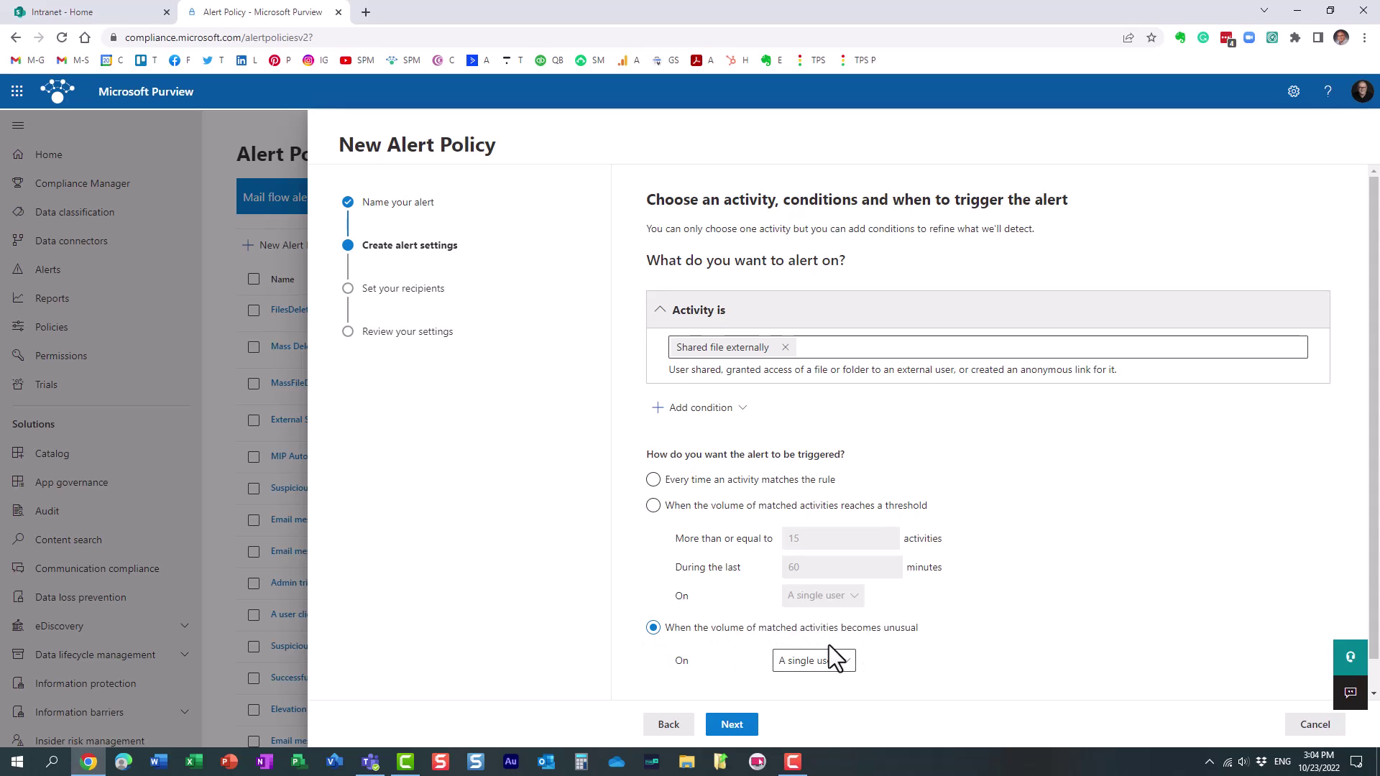
pyautogui.click(654, 505)
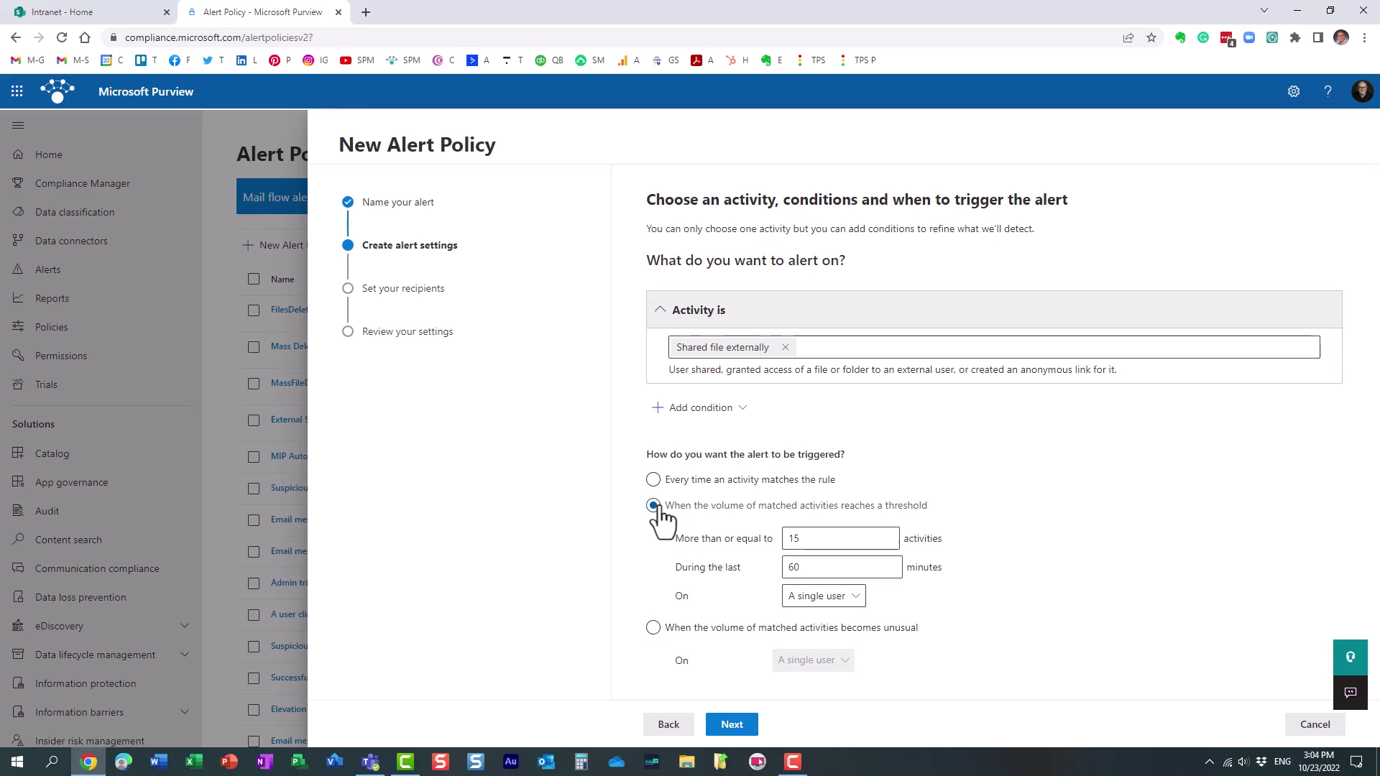
# Keep email notifications with the daily notification limit at No limit
pyautogui.click(739, 727)
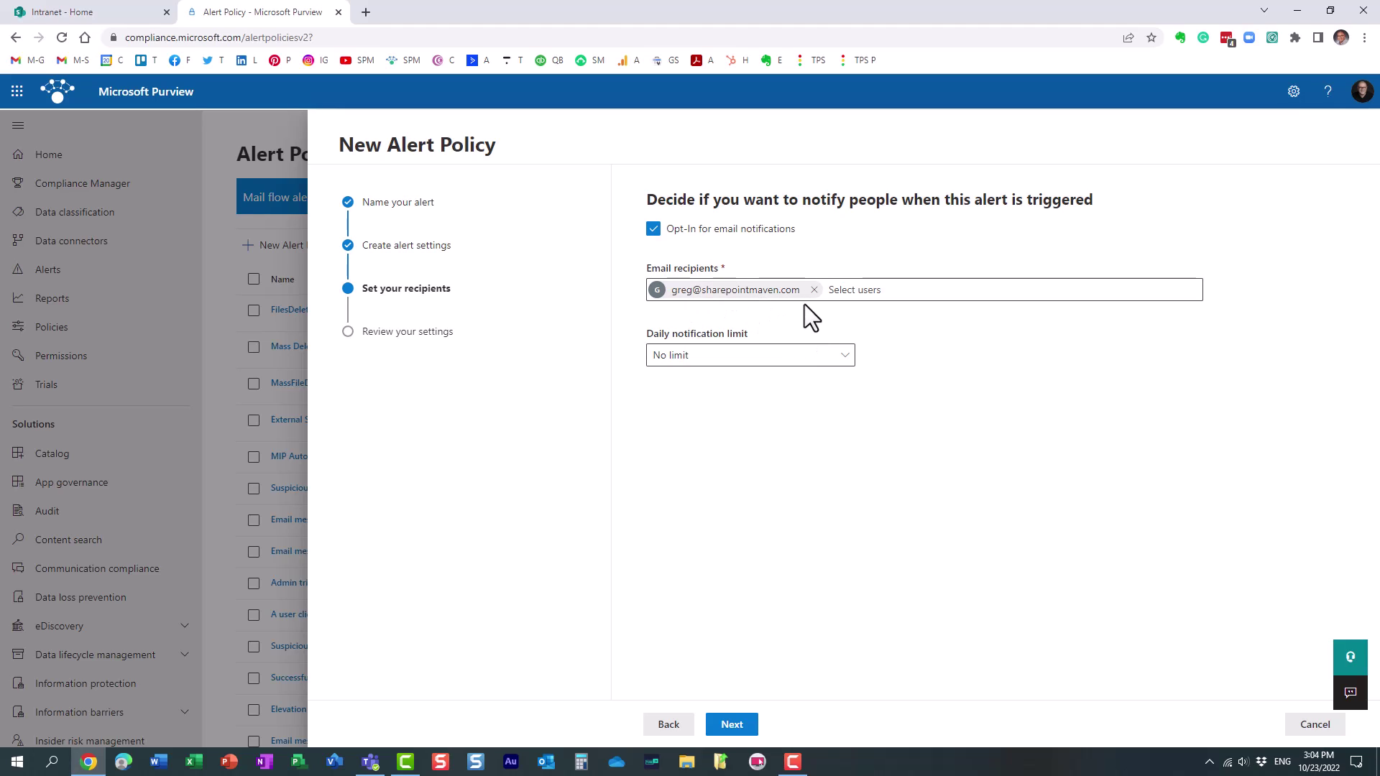
pyautogui.click(717, 361)
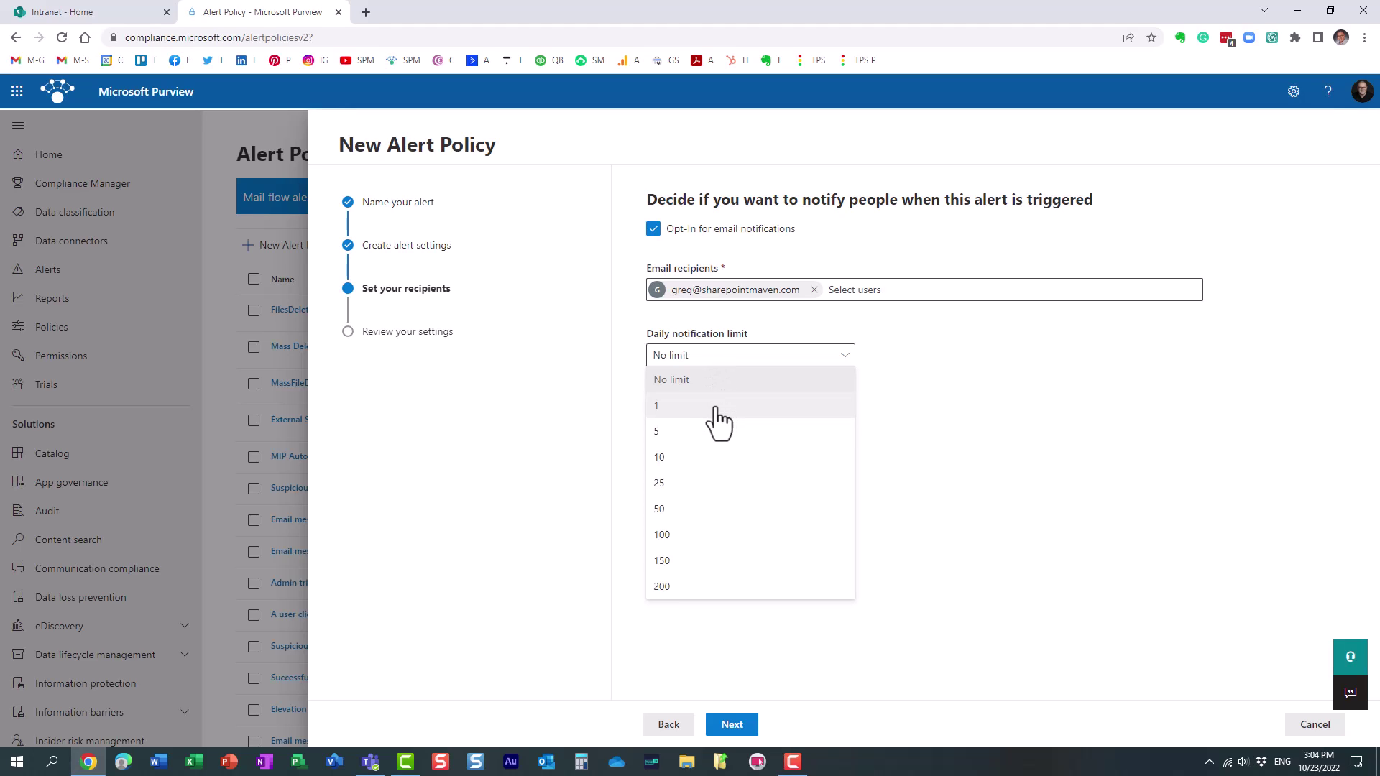
pyautogui.click(902, 357)
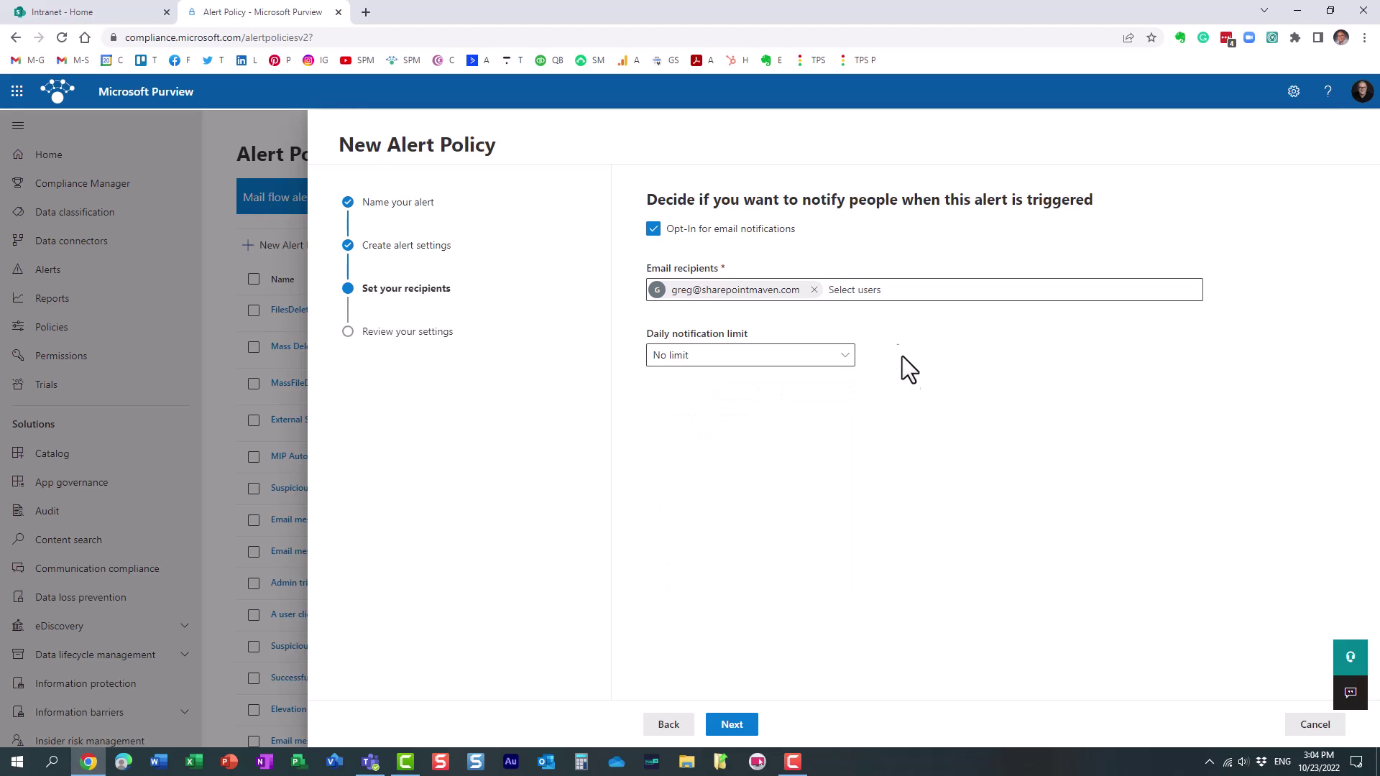
pyautogui.click(733, 725)
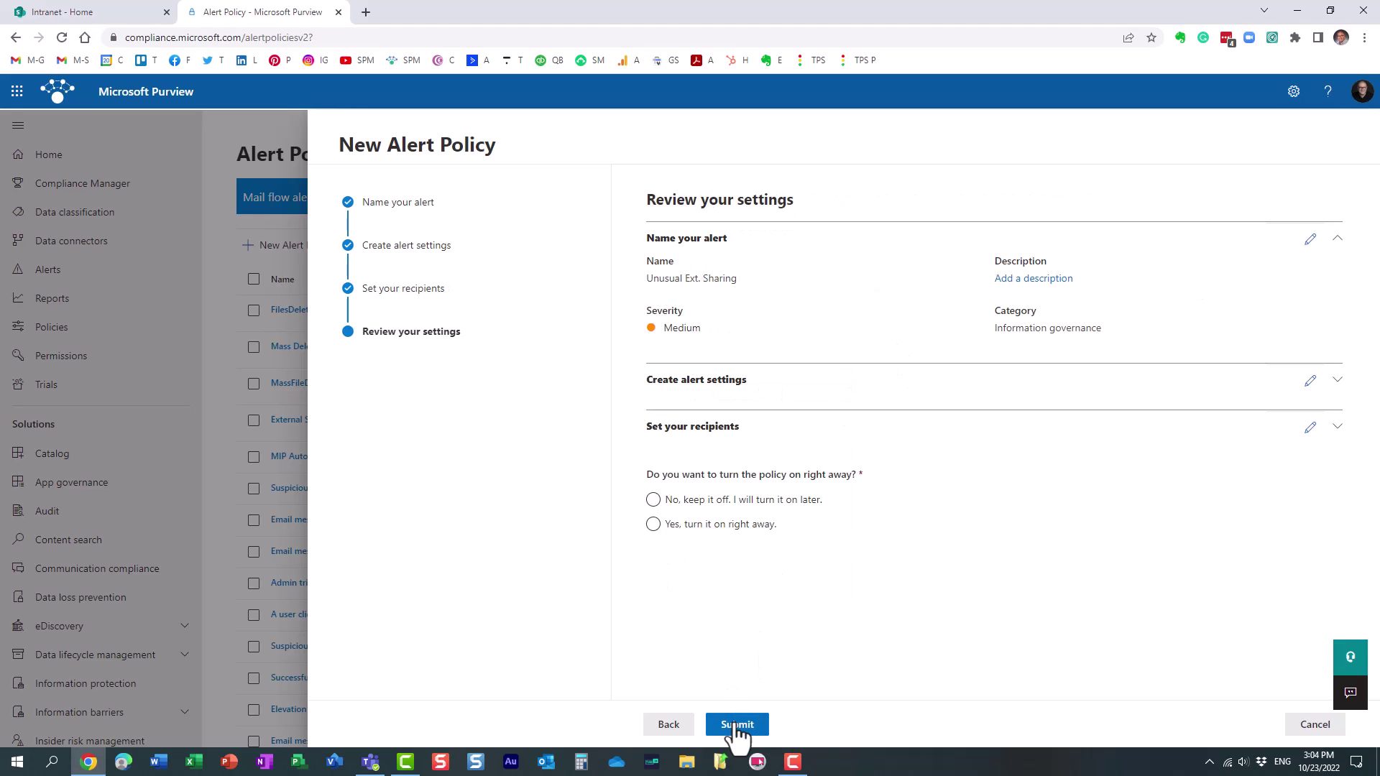
# Choose 'Yes, turn it on right away' and submit the Unusual Ext. Sharing policy
pyautogui.click(711, 503)
pyautogui.click(688, 523)
pyautogui.click(652, 529)
pyautogui.click(733, 725)
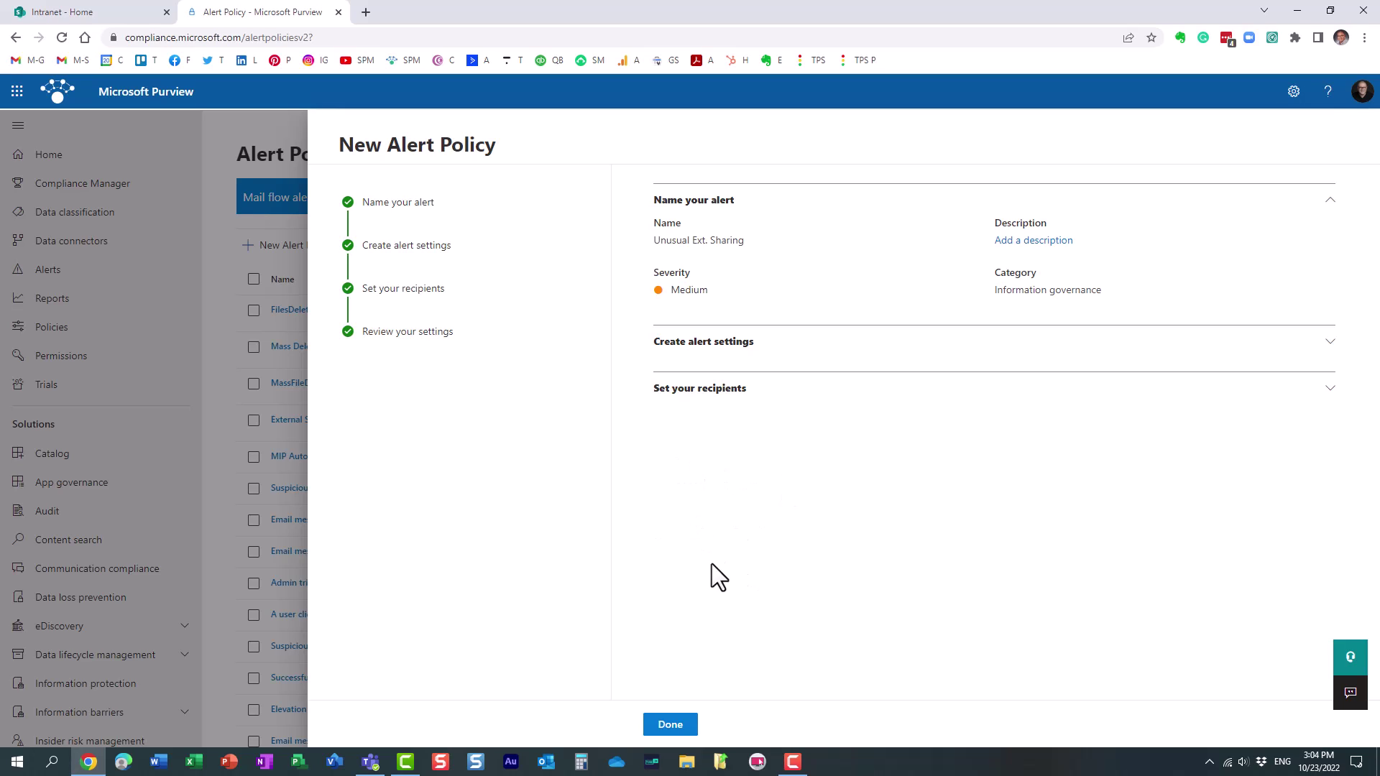
# Close the wizard to confirm Unusual Ext. Sharing is listed, then show the Microsoft 365 apps
pyautogui.click(672, 727)
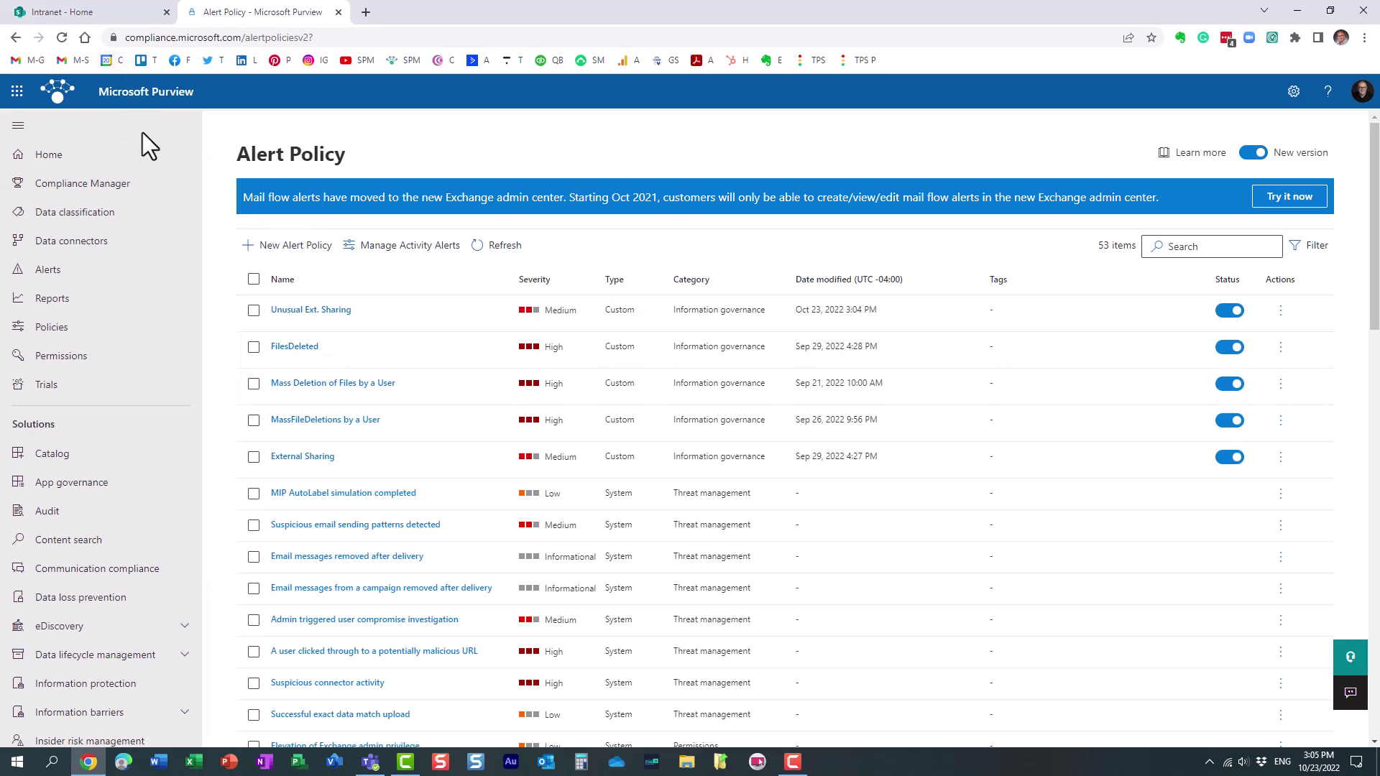
pyautogui.click(16, 91)
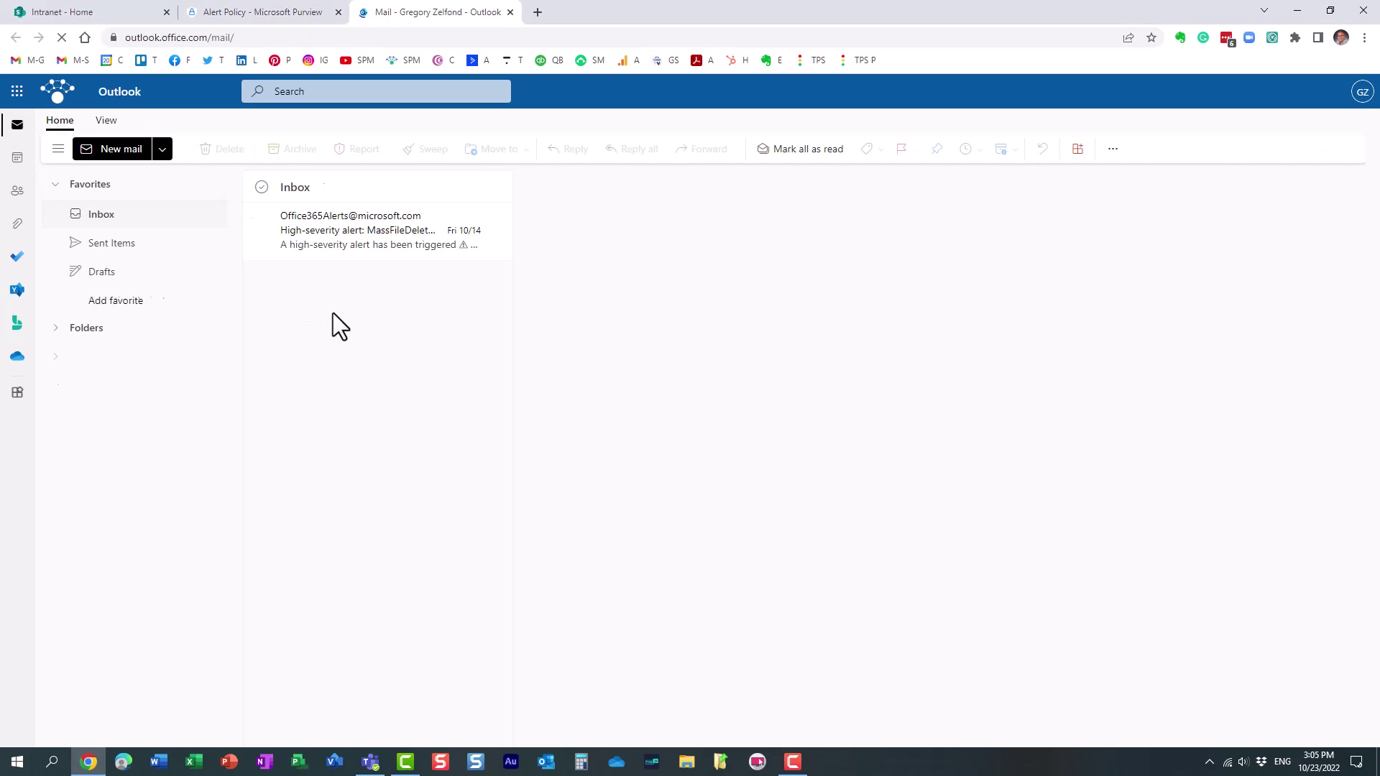
# Open the MassFileDeletions alert email in Outlook, pop it out and close it, then return to Purview
pyautogui.click(338, 234)
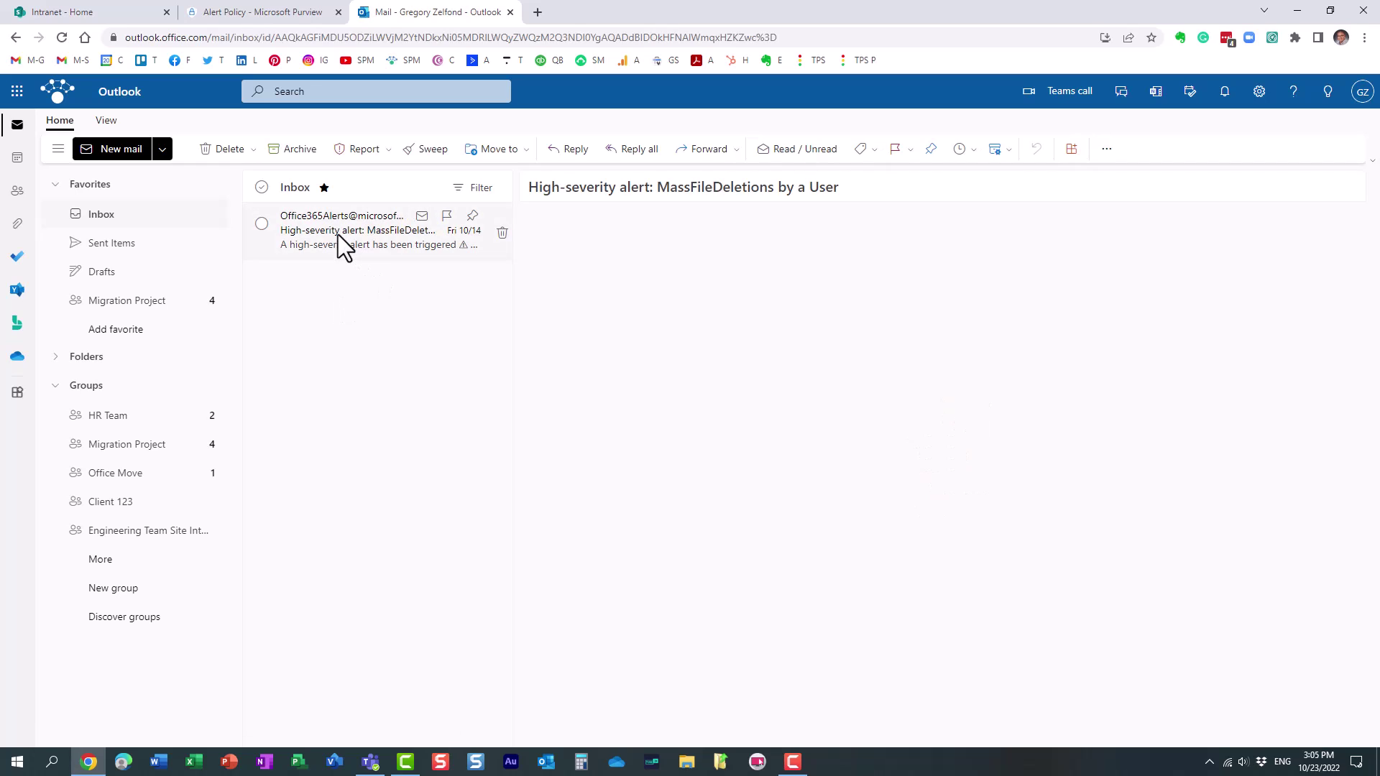
pyautogui.doubleClick(338, 234)
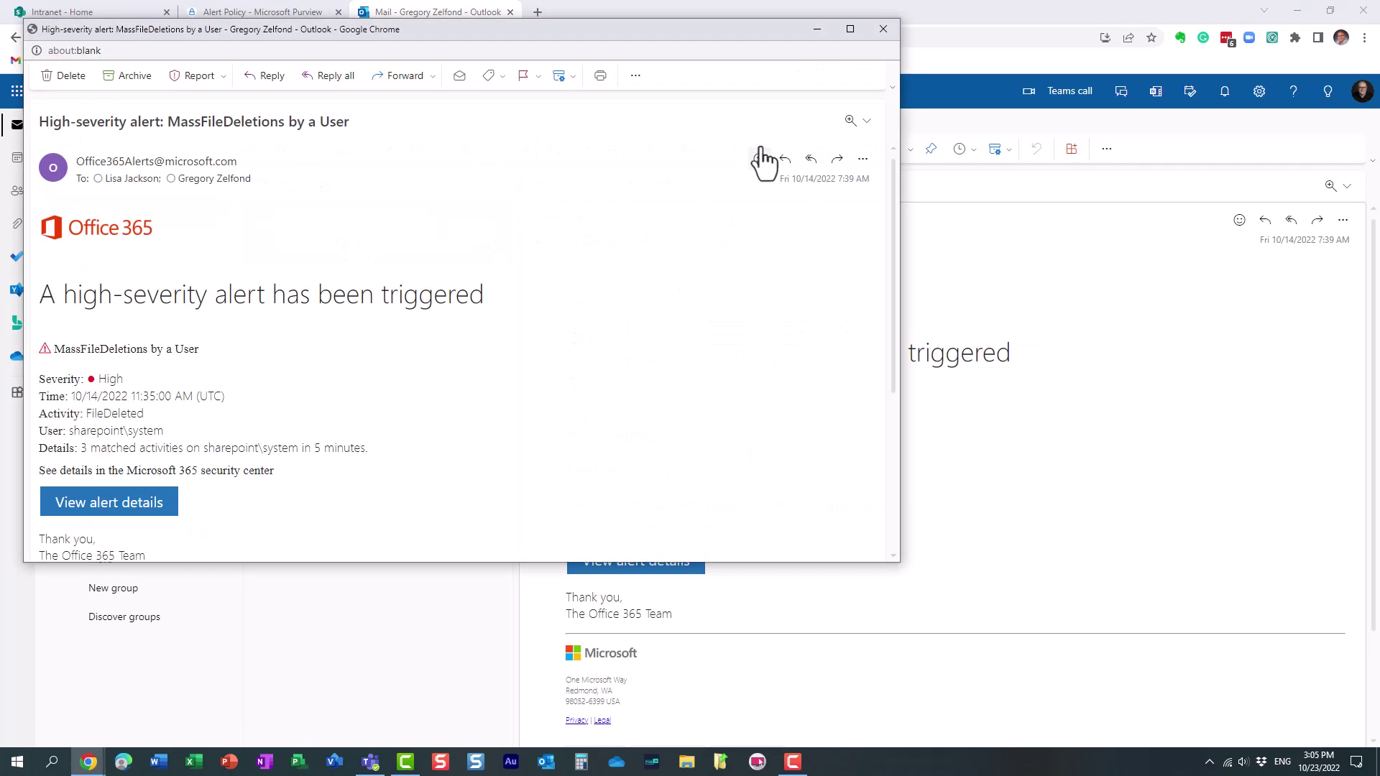
pyautogui.click(883, 28)
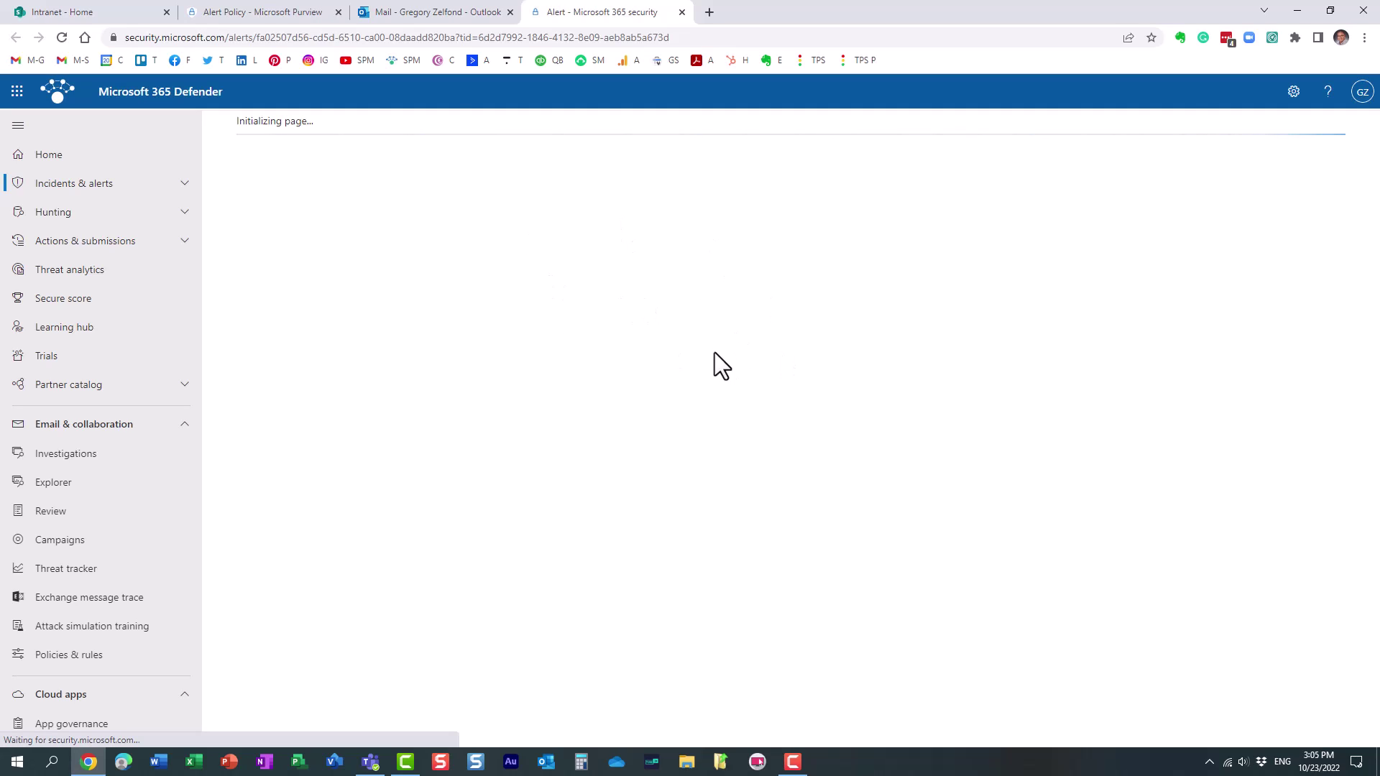
pyautogui.click(429, 12)
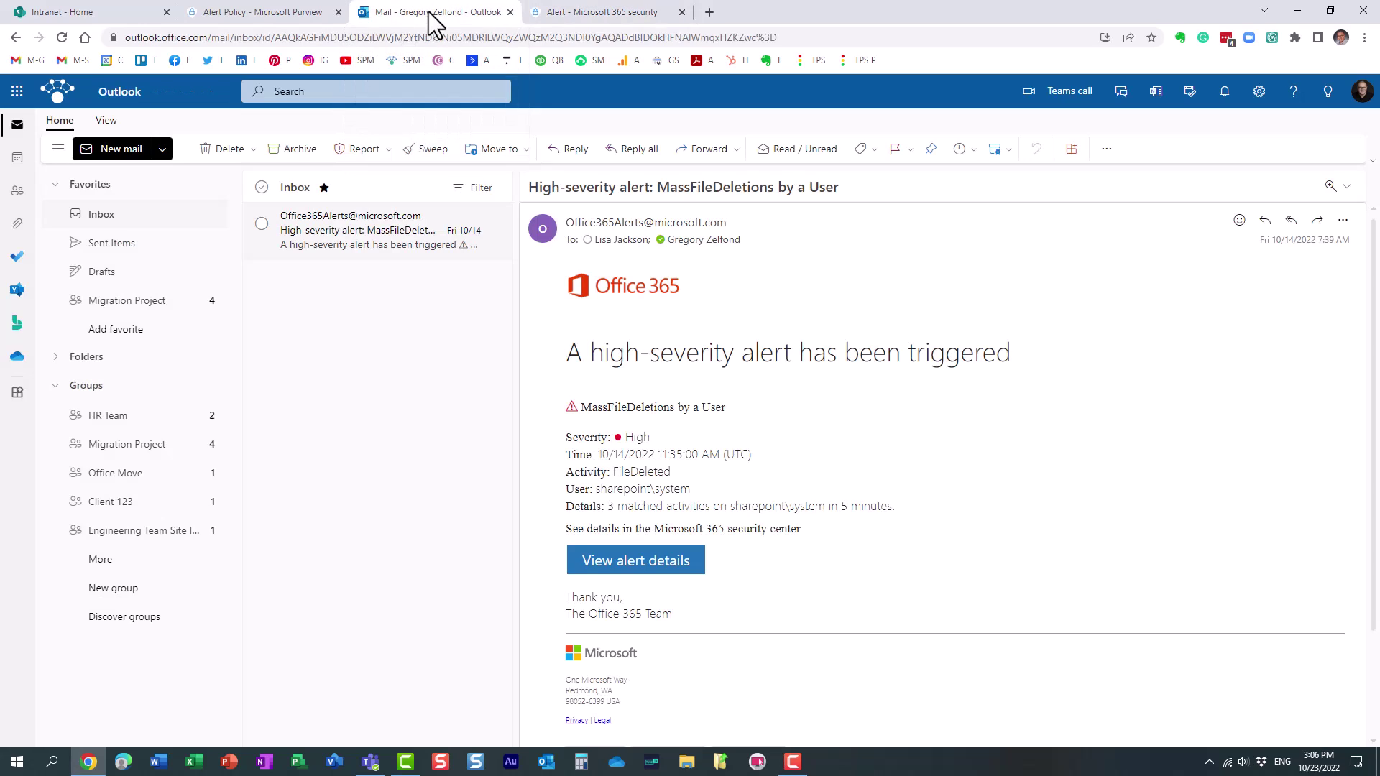
pyautogui.click(258, 12)
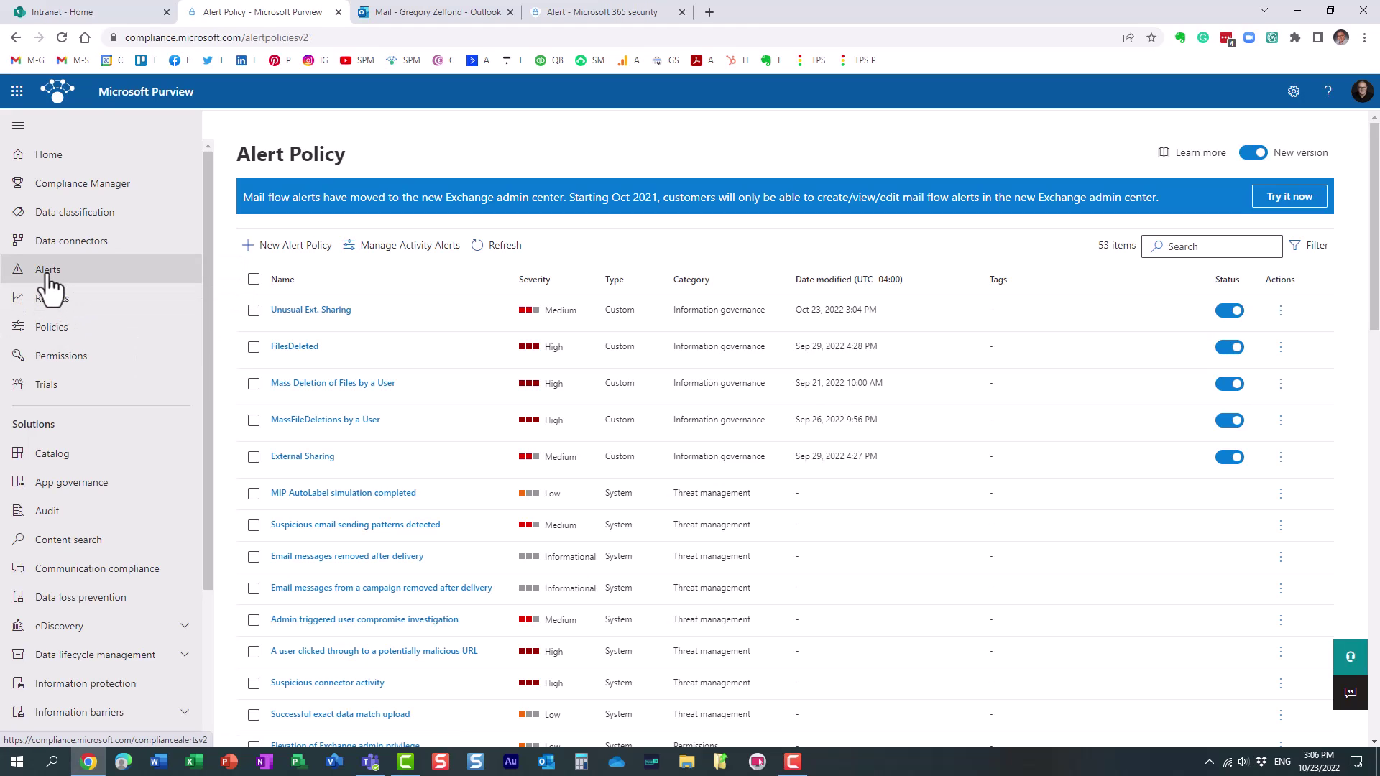
# Show the Alerts page with MassFileDeletions by a User, FilesDeleted and External Sharing alerts
pyautogui.click(43, 274)
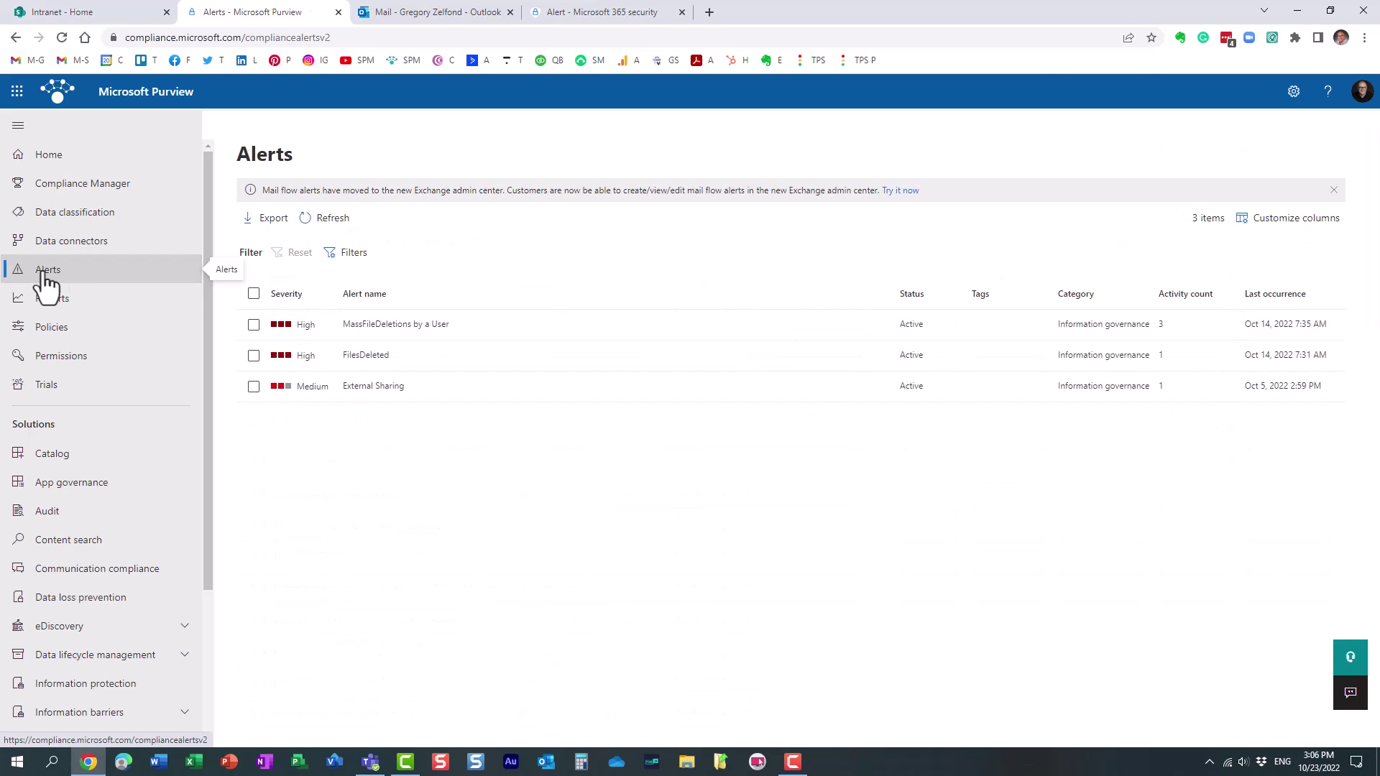
pyautogui.click(35, 328)
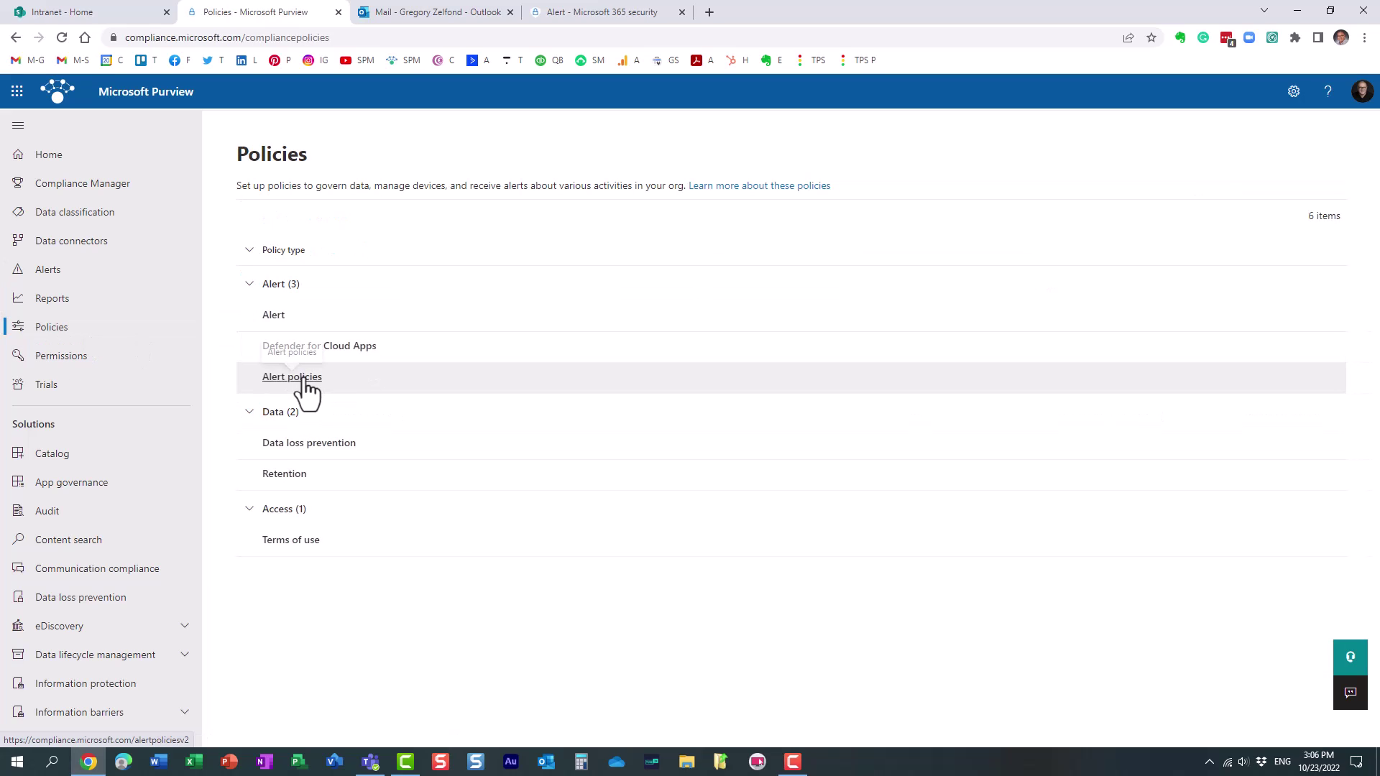
pyautogui.click(58, 275)
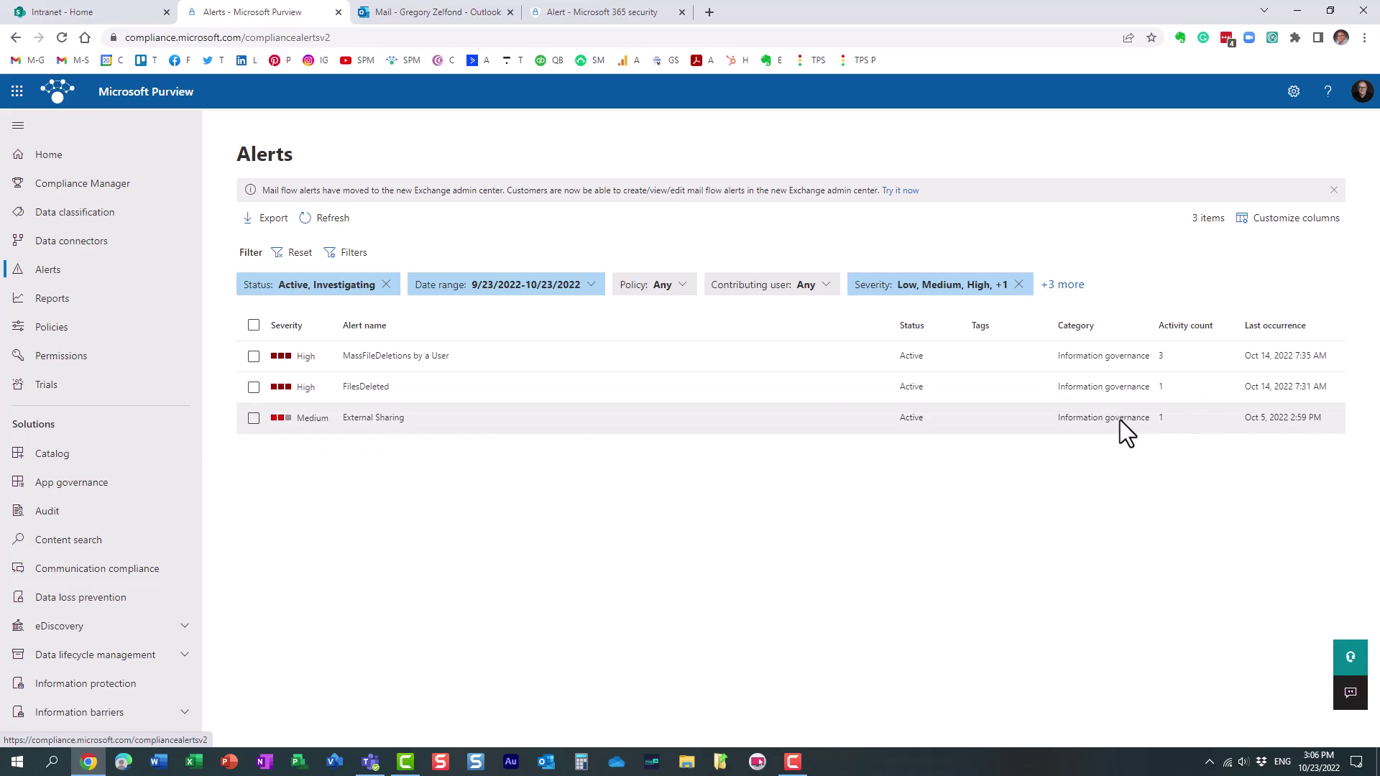
# Open the External Sharing alert and scroll through its details, policy and notification recipient
pyautogui.click(387, 417)
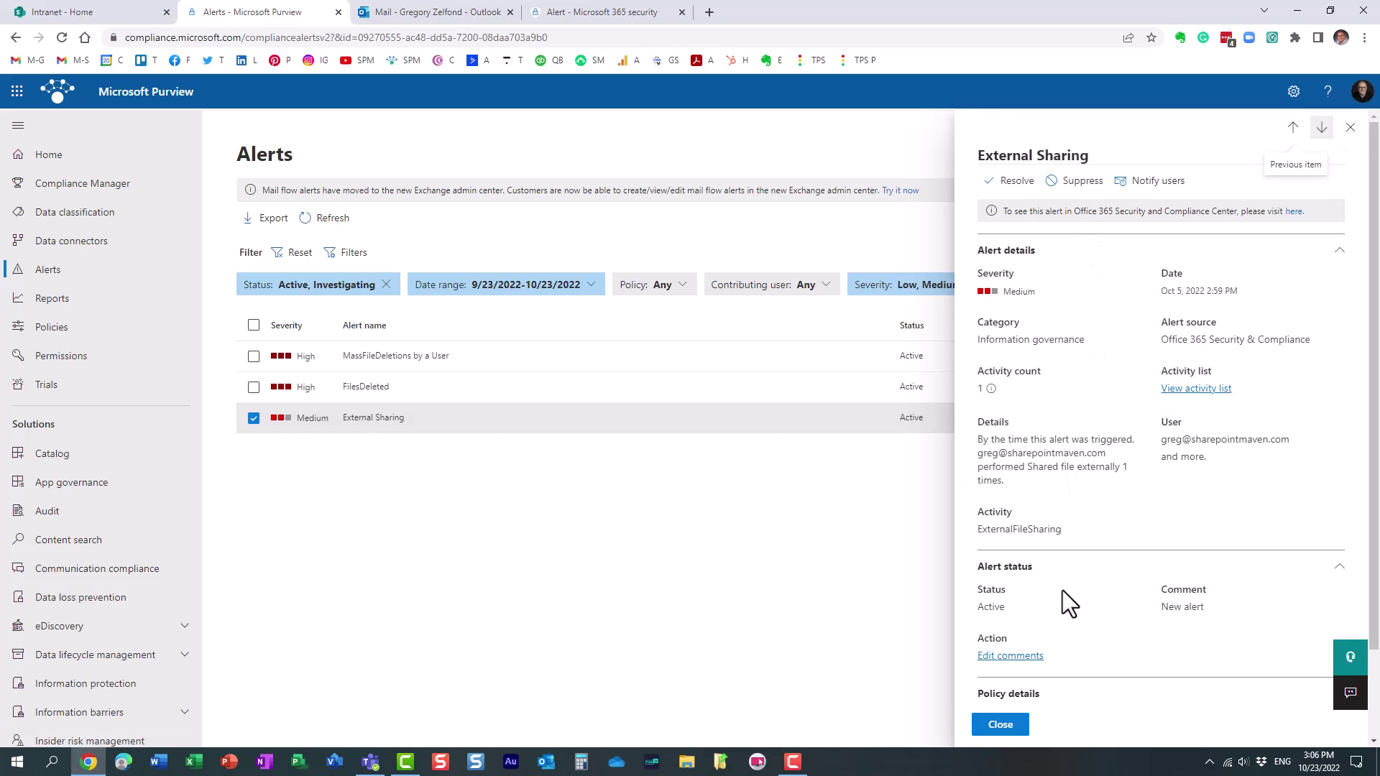
pyautogui.scroll(-2, 1063, 484)
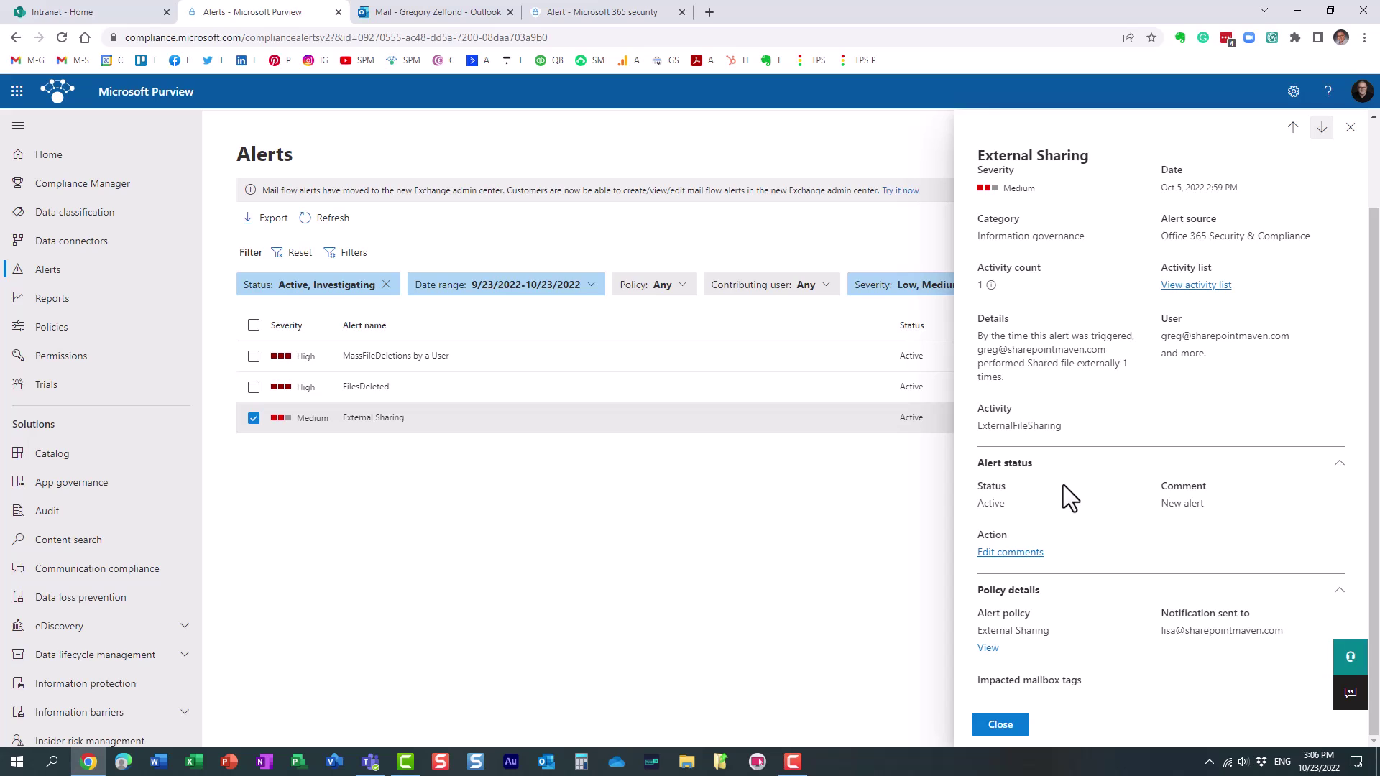
pyautogui.scroll(2, 1182, 597)
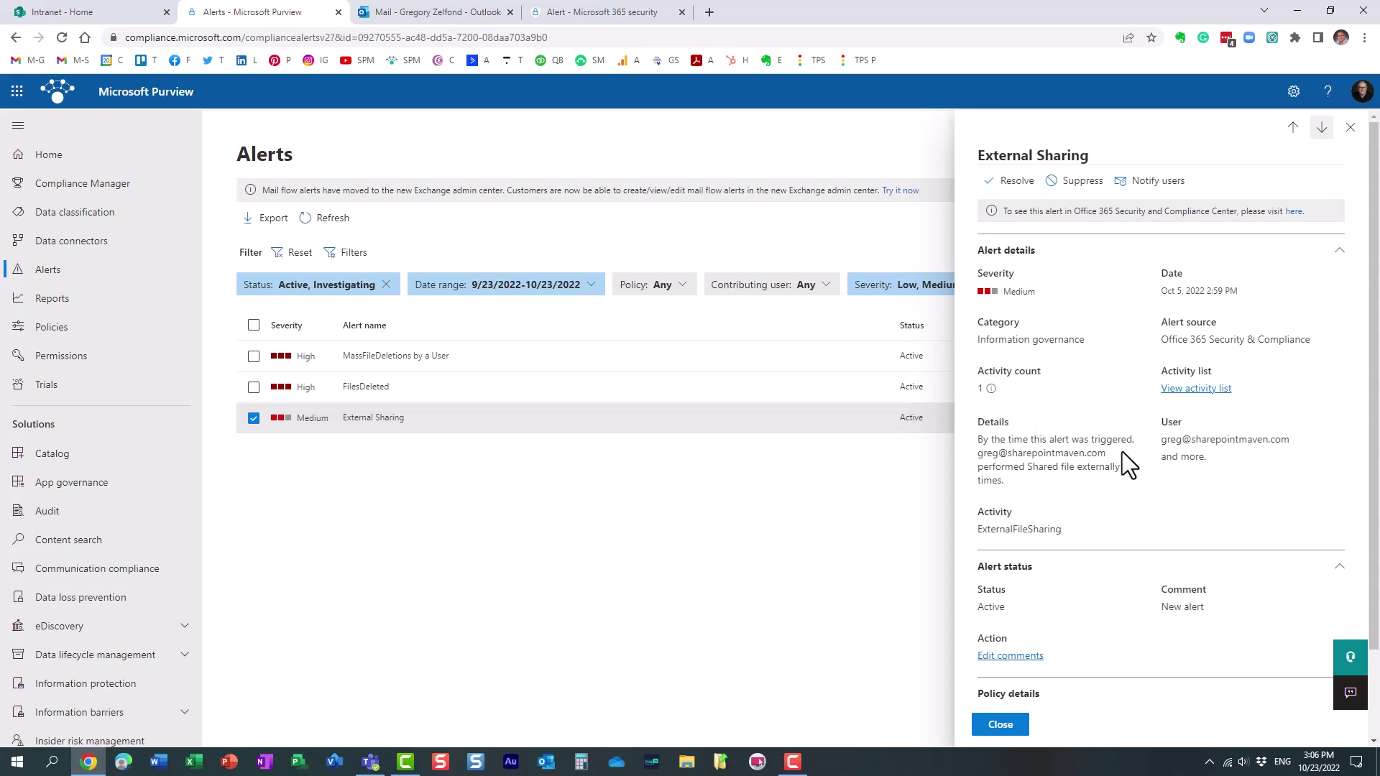
pyautogui.scroll(-2, 1095, 525)
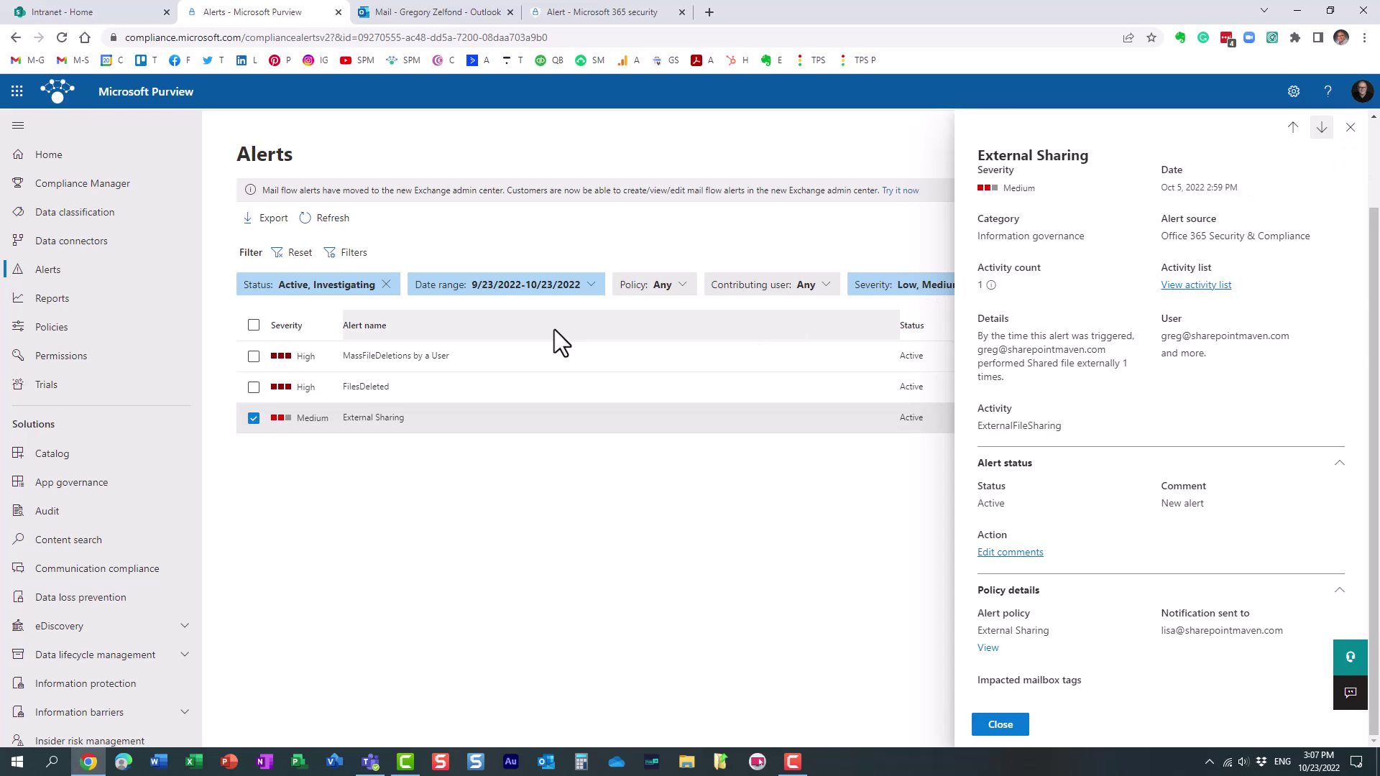
# Dismiss the External Sharing alert details to return to the list of three active alerts
pyautogui.click(1350, 128)
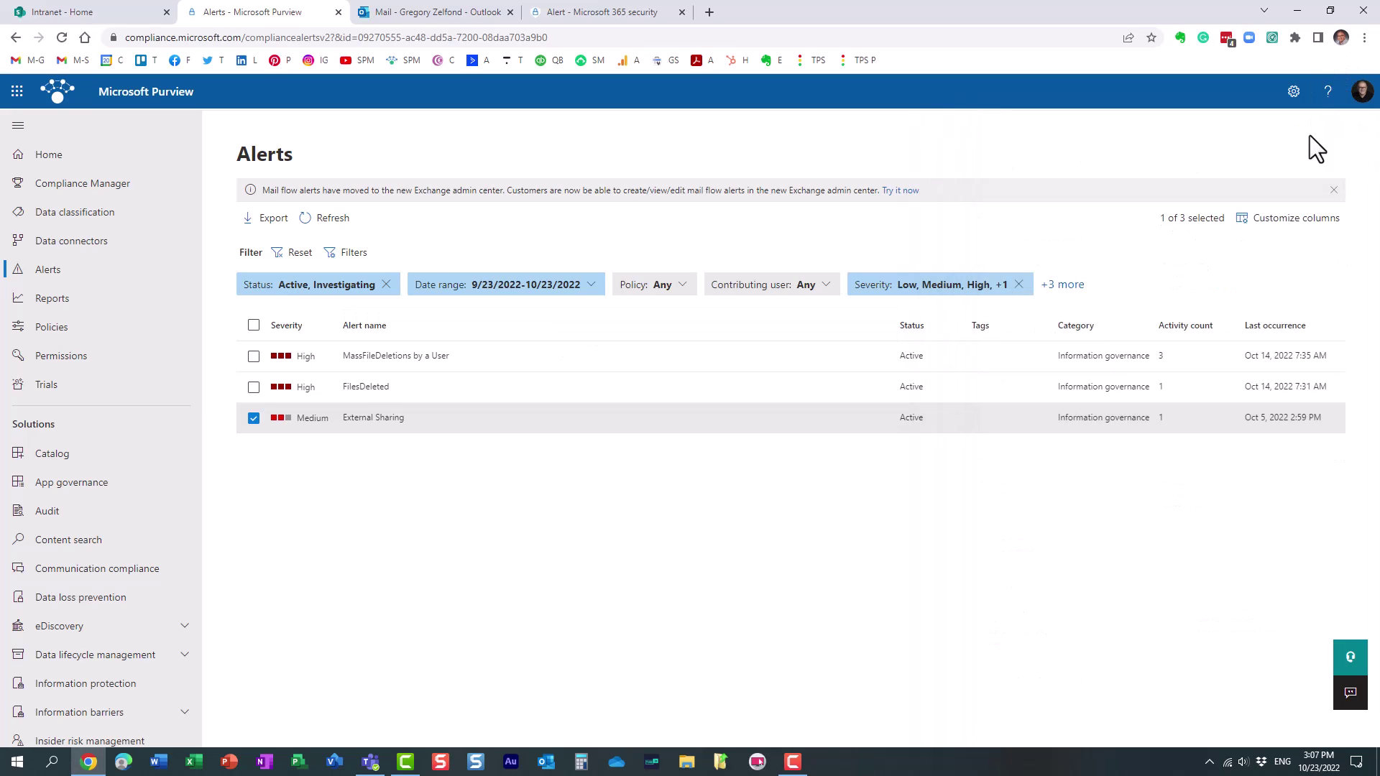